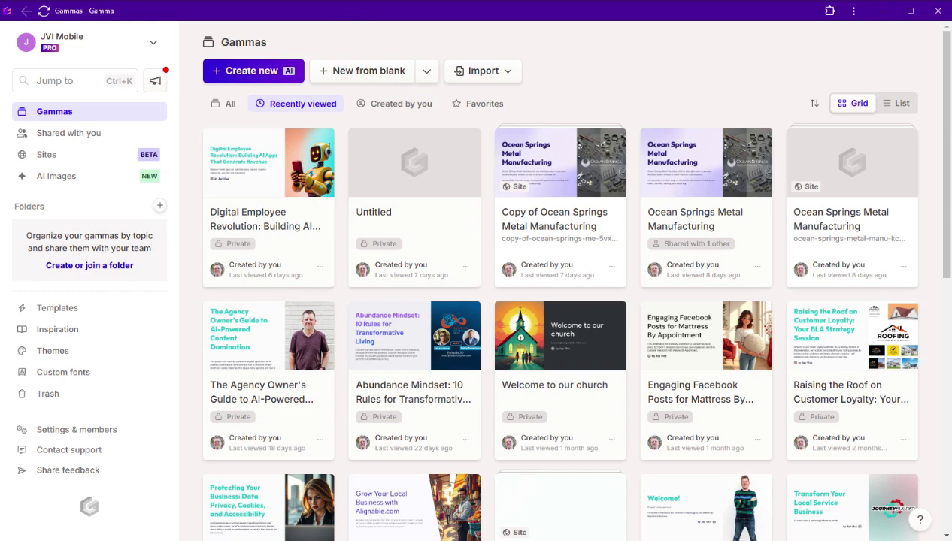
# - Start a new AI creation using the Generate option that works from a one-line prompt
pyautogui.scroll(-10, 691, 268)
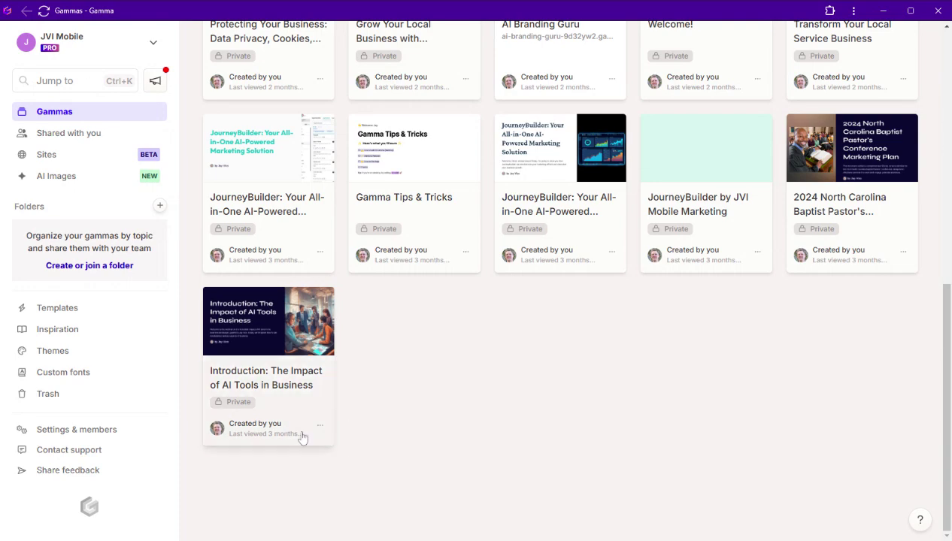
pyautogui.scroll(7, 425, 425)
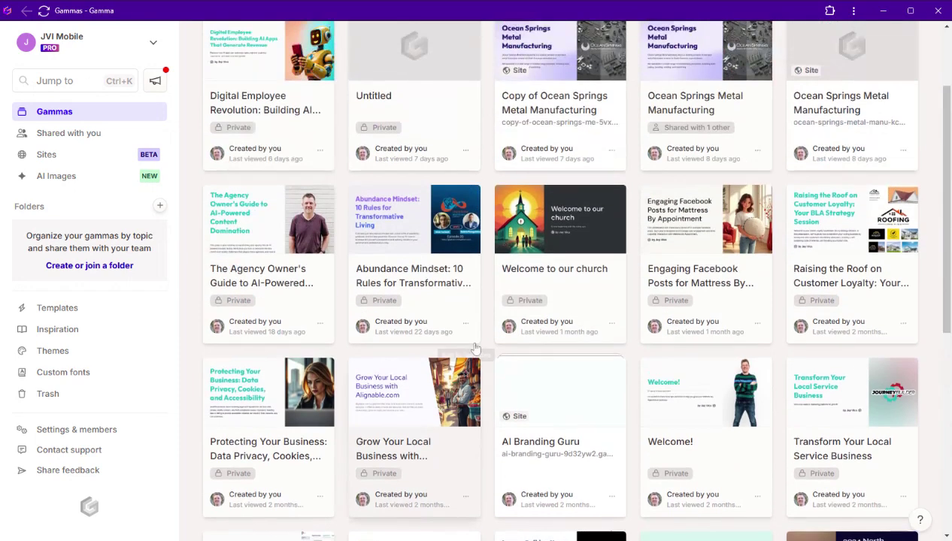
pyautogui.scroll(2, 513, 319)
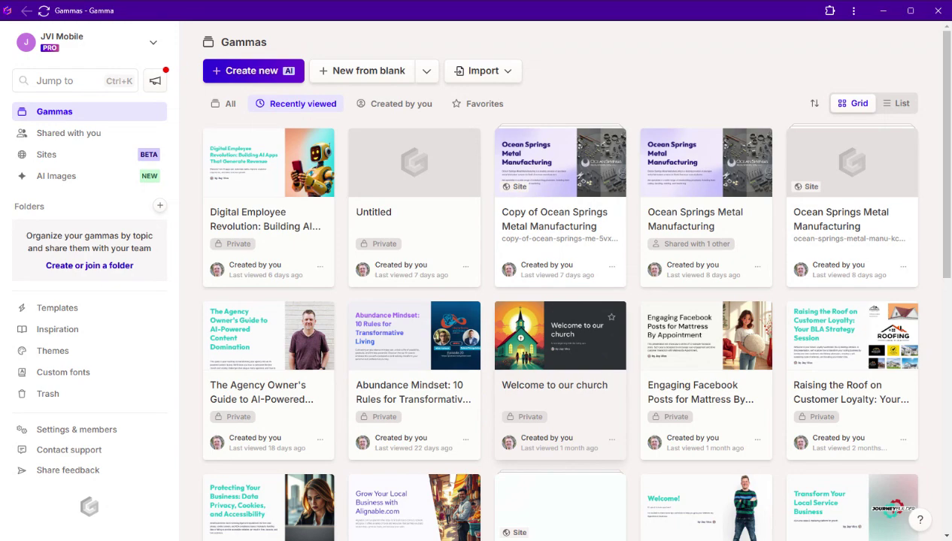
pyautogui.click(256, 75)
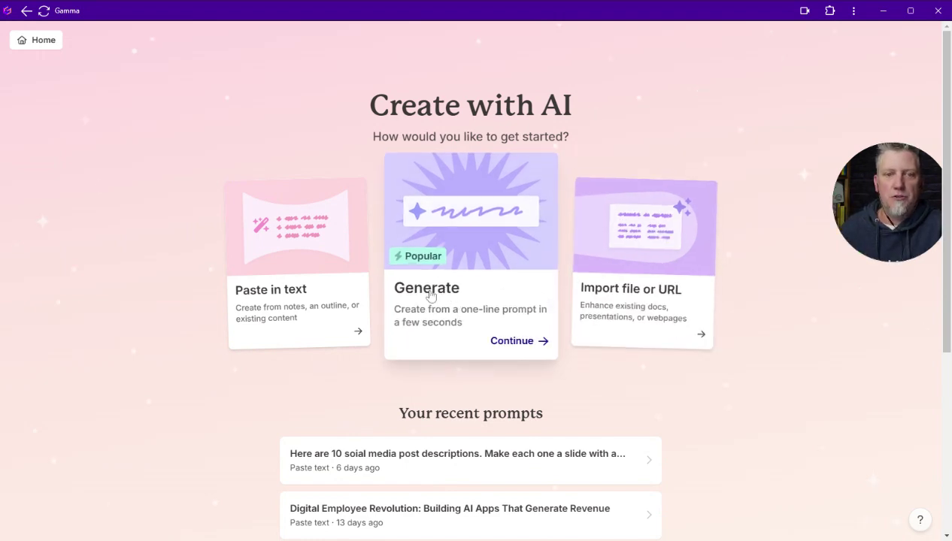
pyautogui.click(507, 340)
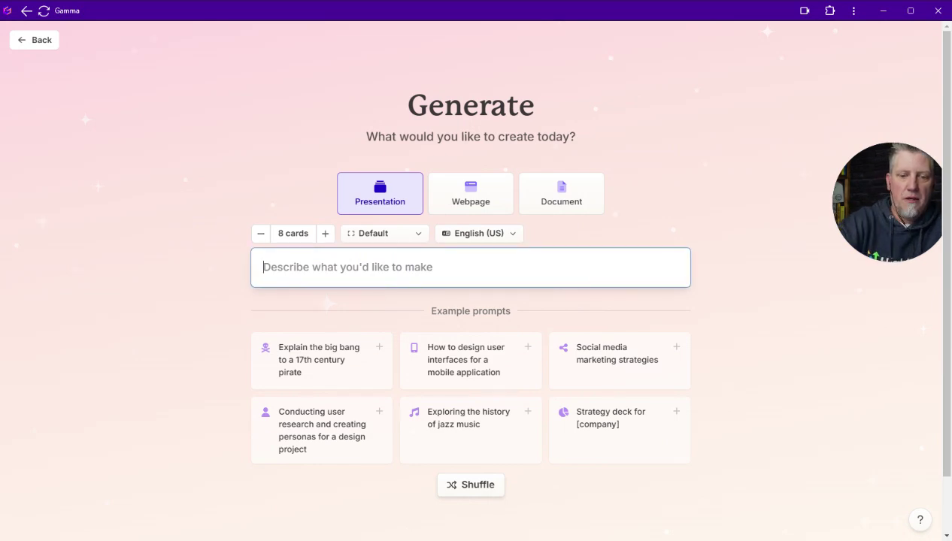
# - Enter the prompt "I would like you to make a slide deck on the most common ways to help a child with ADHD"
pyautogui.write('I would li')
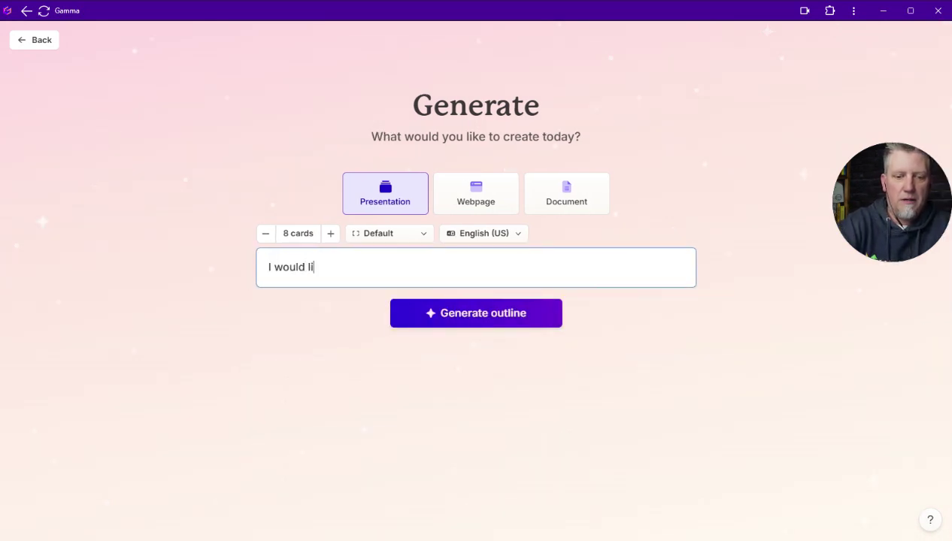
pyautogui.write('ke you to make')
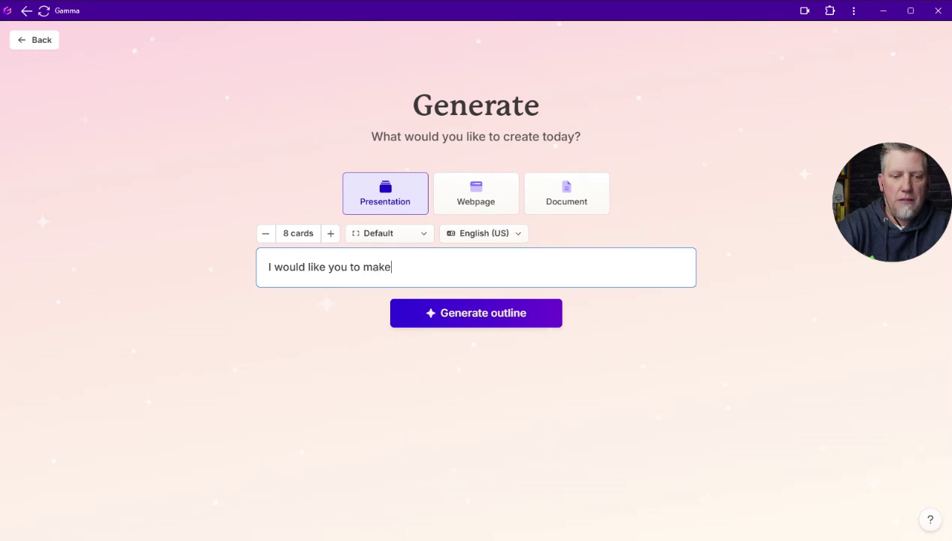
pyautogui.write(' a slide d')
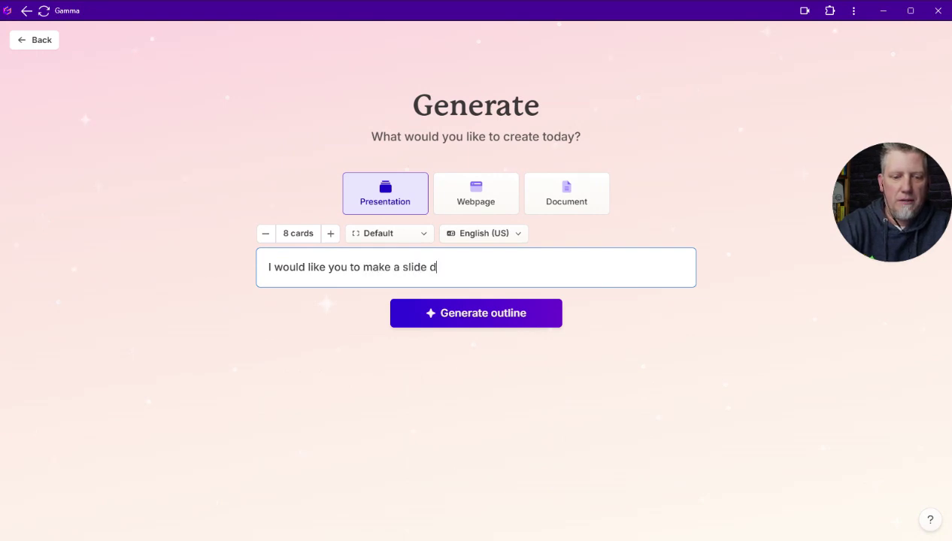
pyautogui.write('eck on')
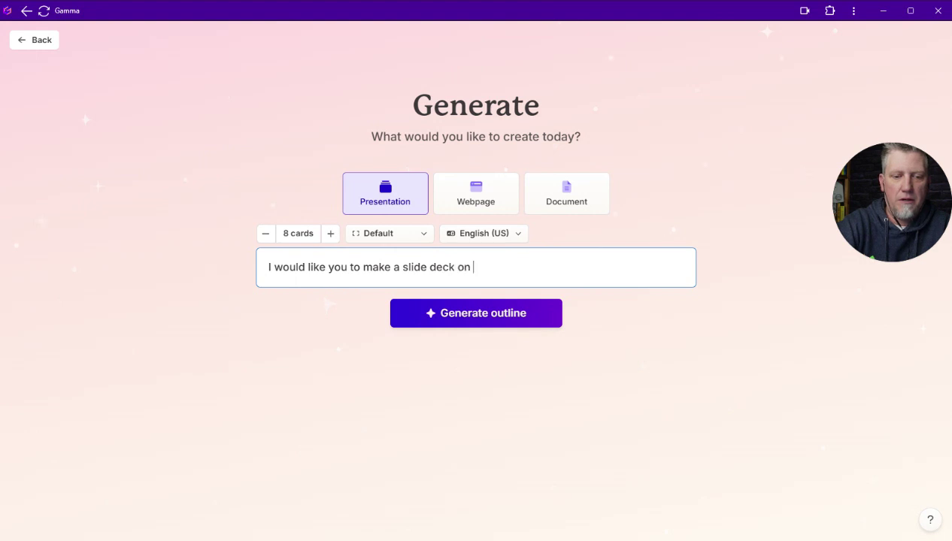
pyautogui.write(' the ')
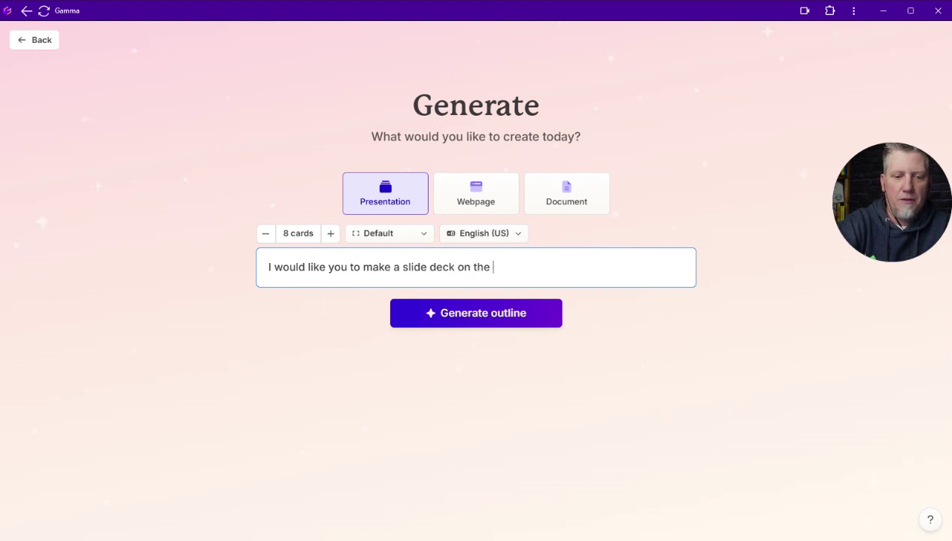
pyautogui.write('most com')
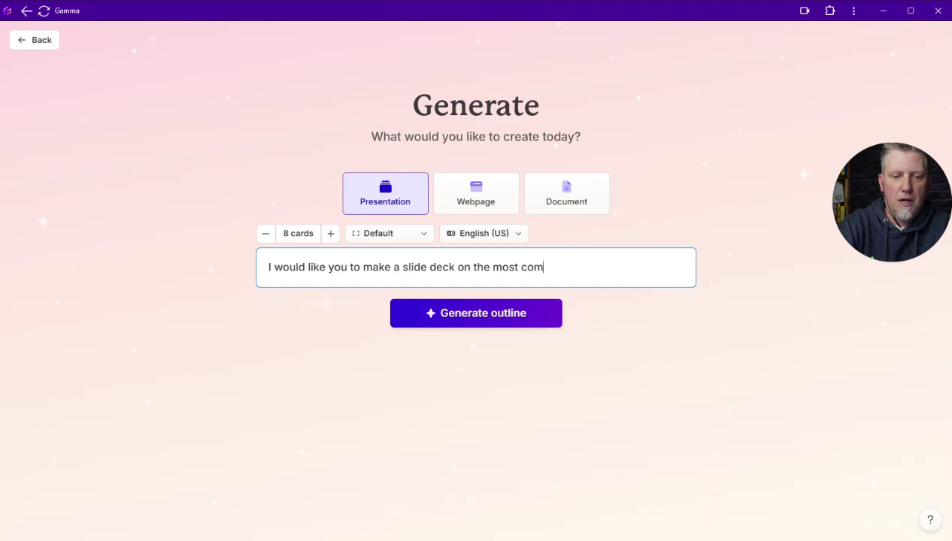
pyautogui.write('mon ways to')
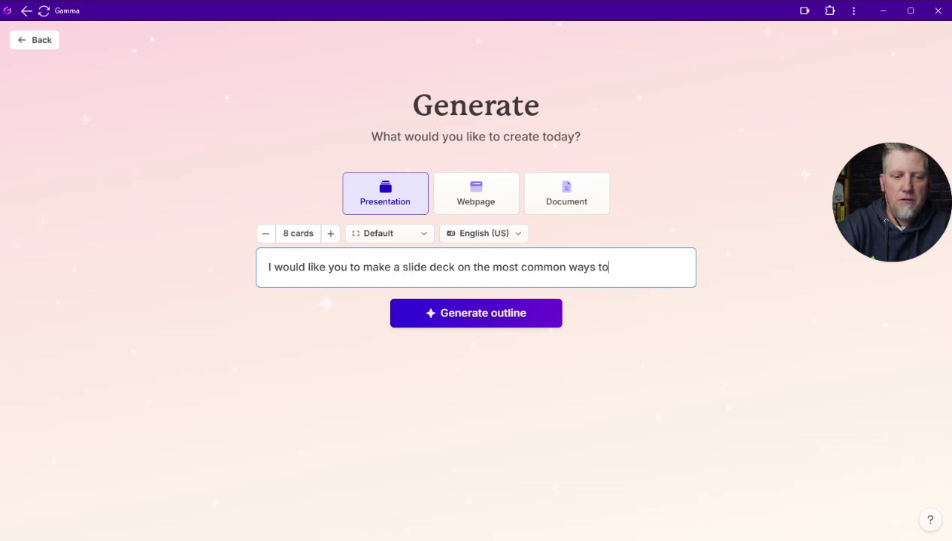
pyautogui.write(' help a child wit')
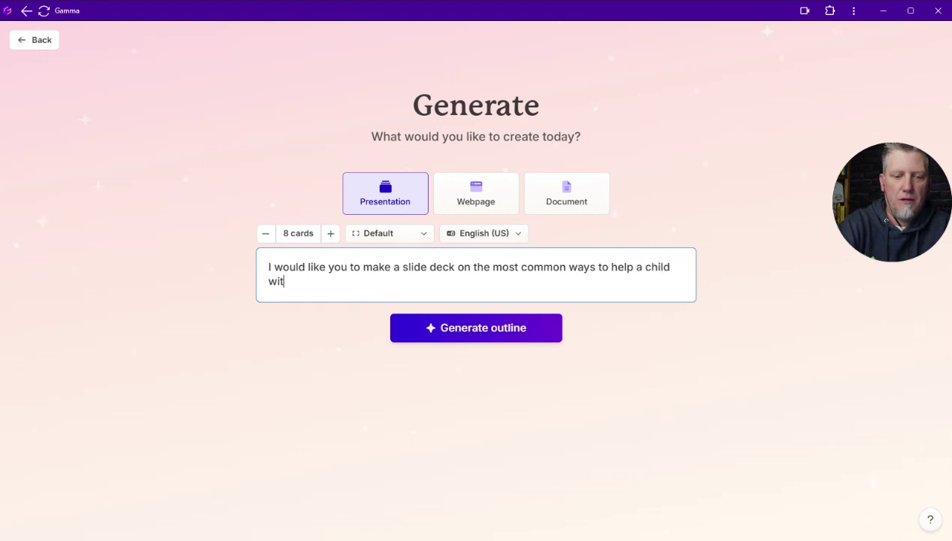
pyautogui.write('h ADHD')
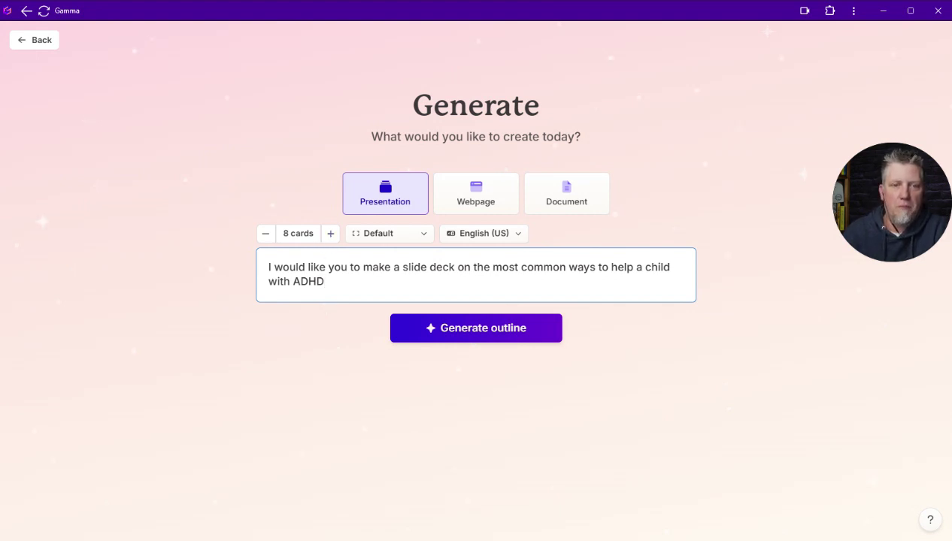
# - Continue the prompt with ". Talk about medication vs. alternatives, parenting tips, struggles, and what the child might be going through internally"
pyautogui.write('. Talk a')
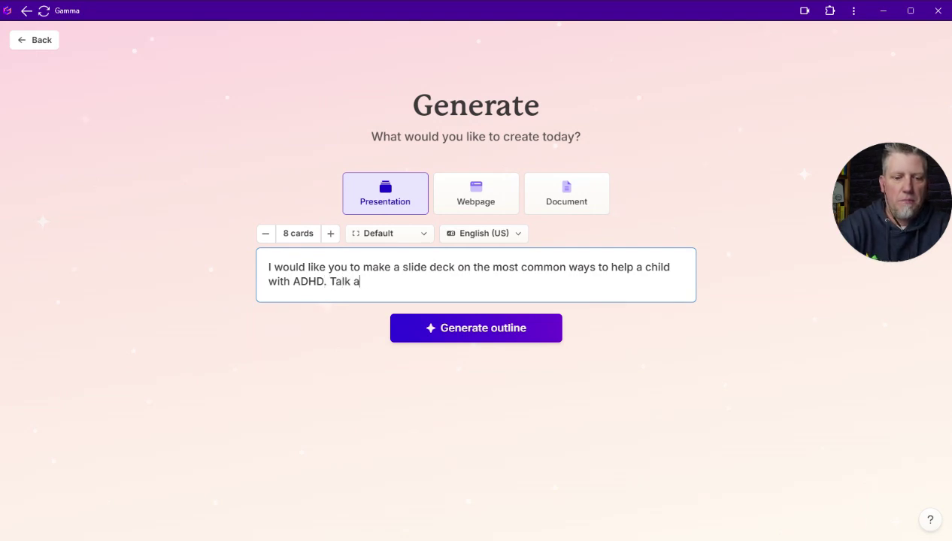
pyautogui.write('bout ')
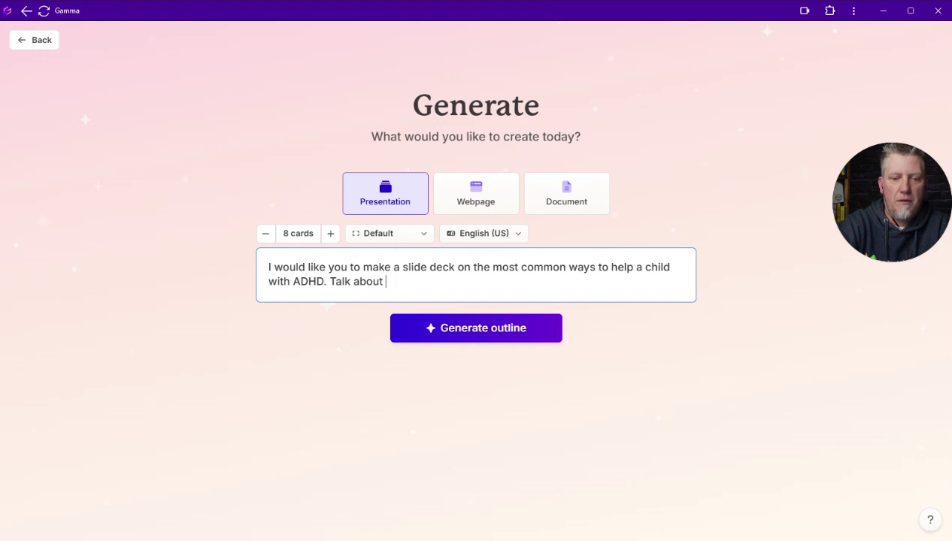
pyautogui.write('medicatio')
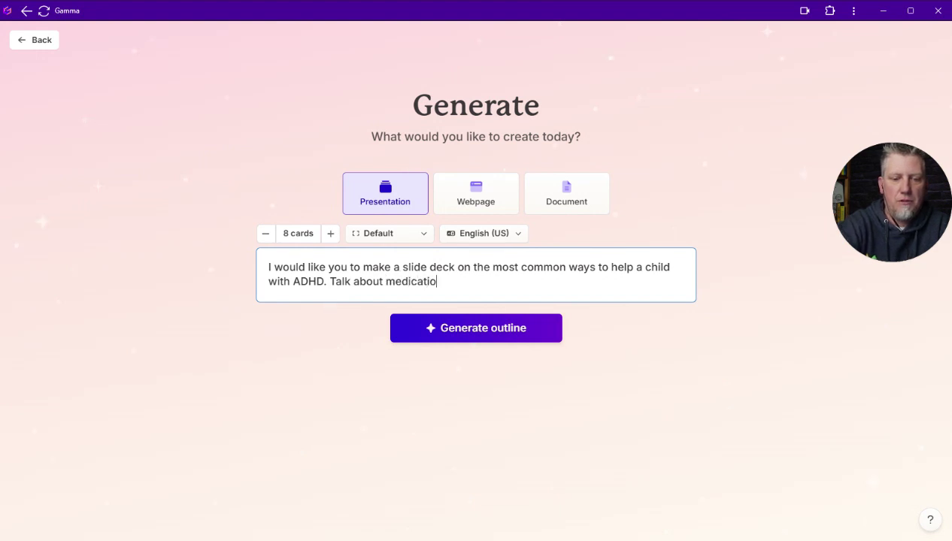
pyautogui.write('n vs. ')
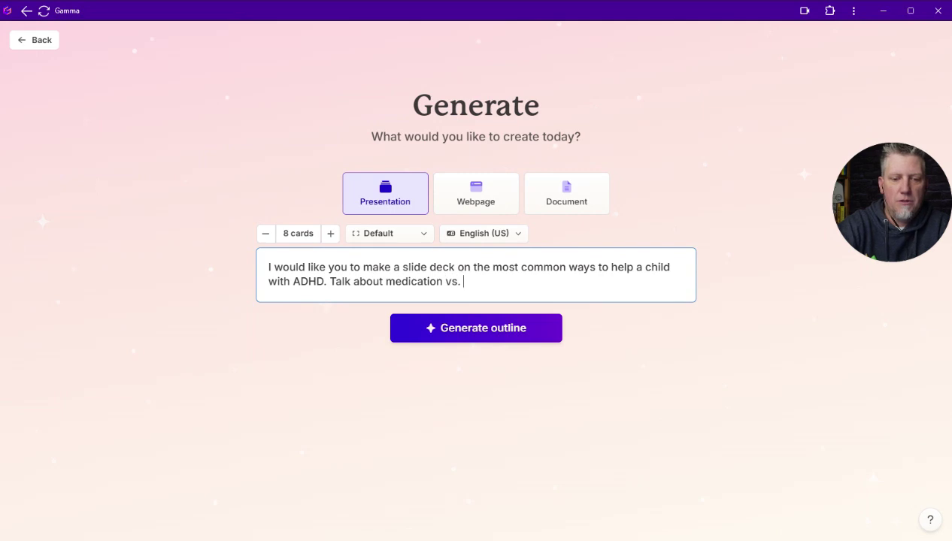
pyautogui.write('alter')
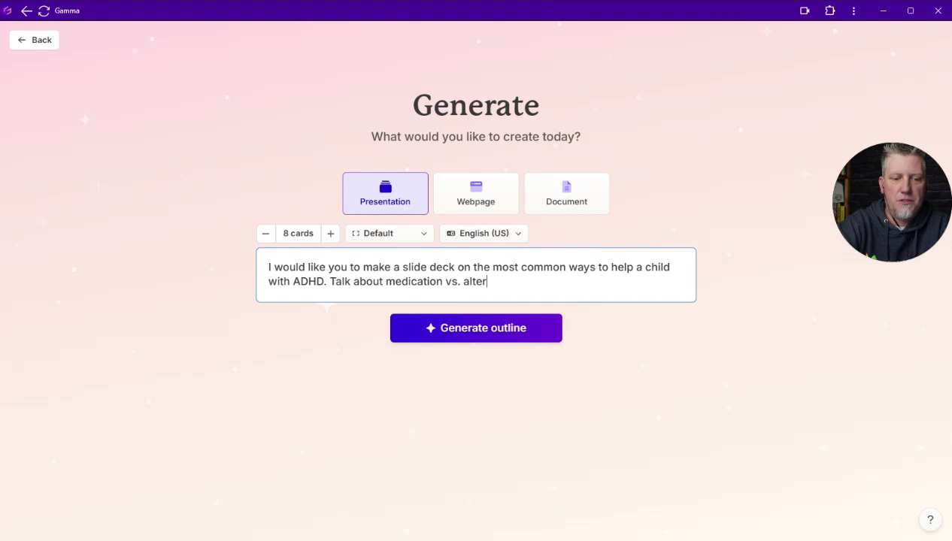
pyautogui.write('natives')
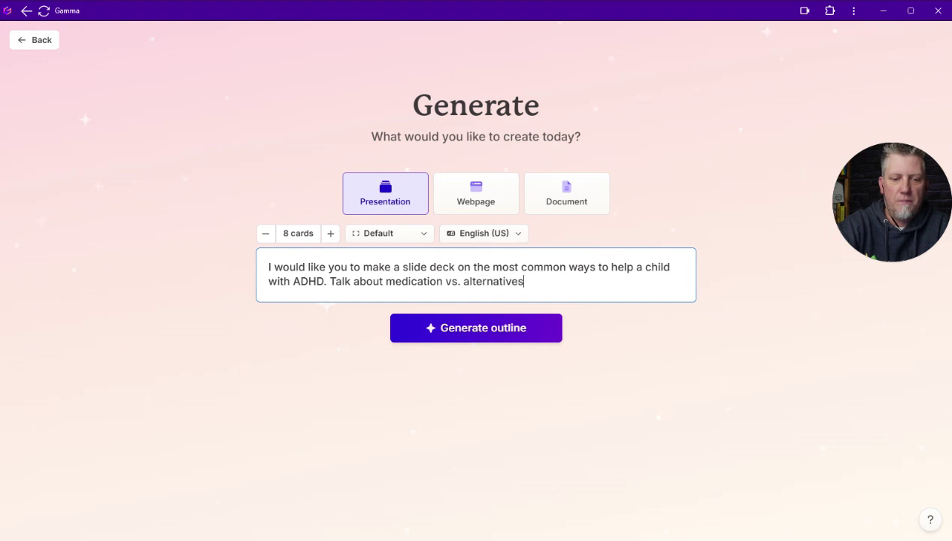
pyautogui.write(', ')
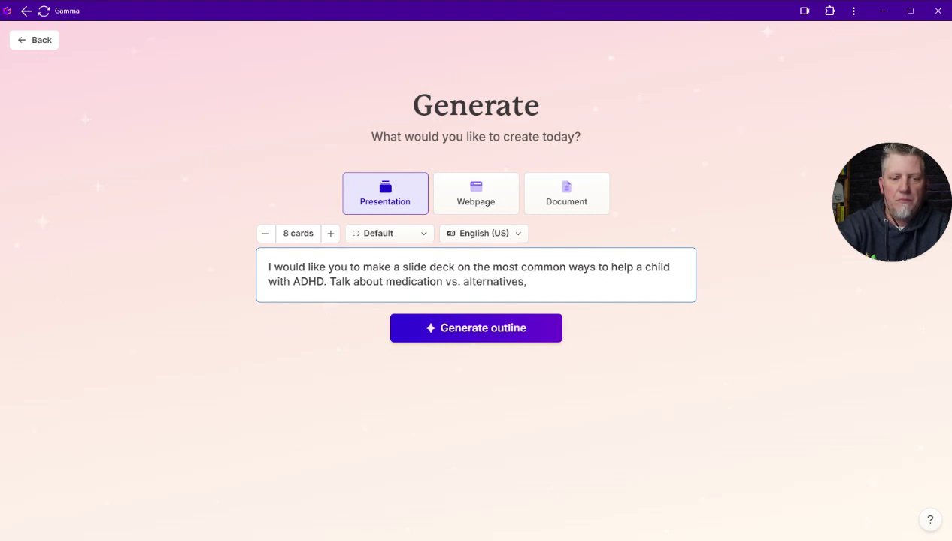
pyautogui.write('parenting tips, strugg')
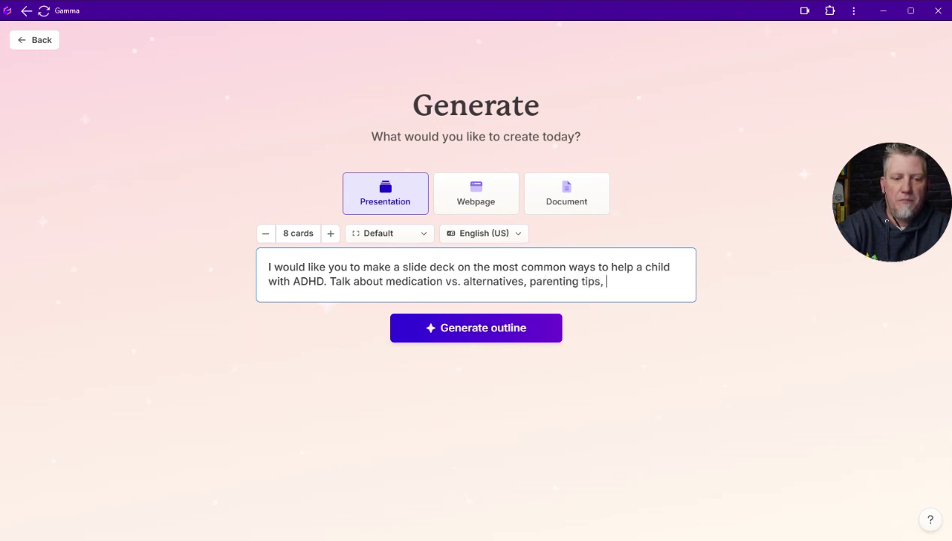
pyautogui.write('les')
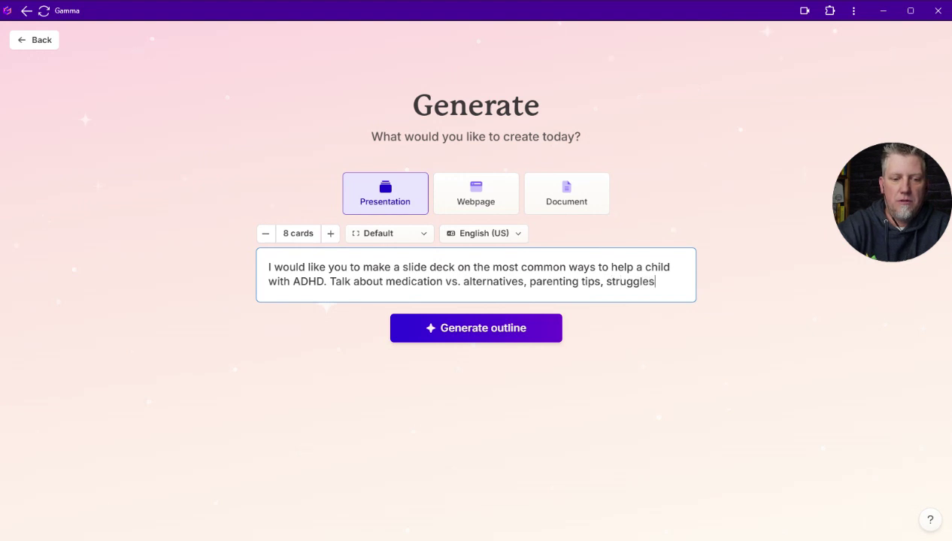
pyautogui.write(', and ')
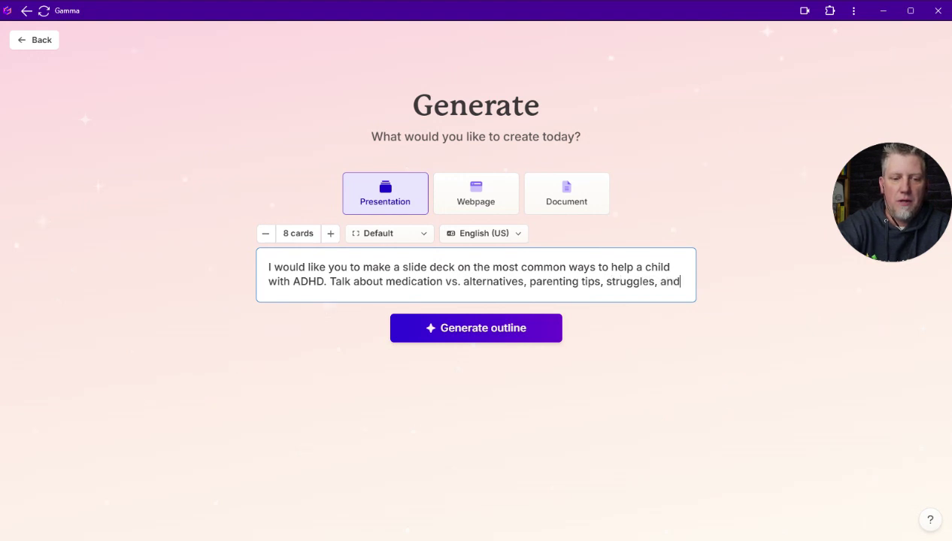
pyautogui.write('what the')
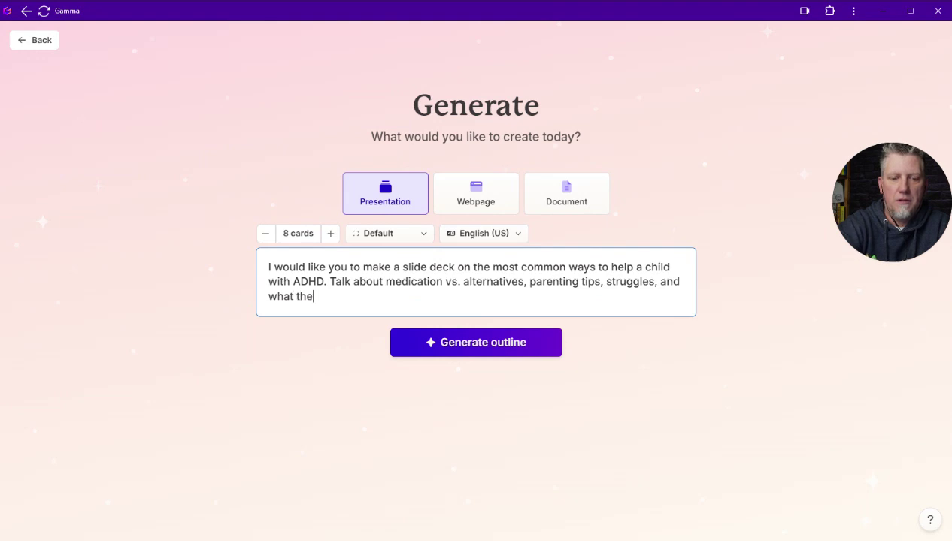
pyautogui.write(' child ')
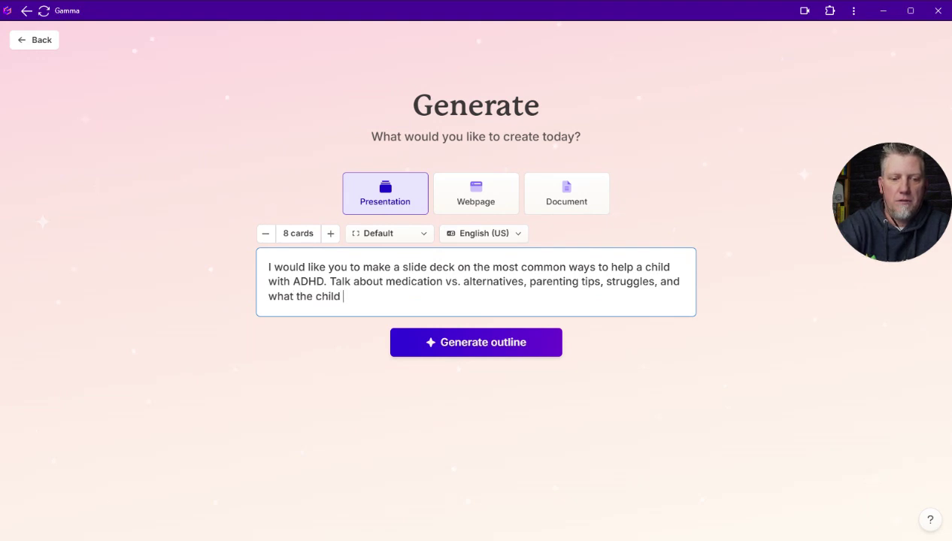
pyautogui.write('might be go')
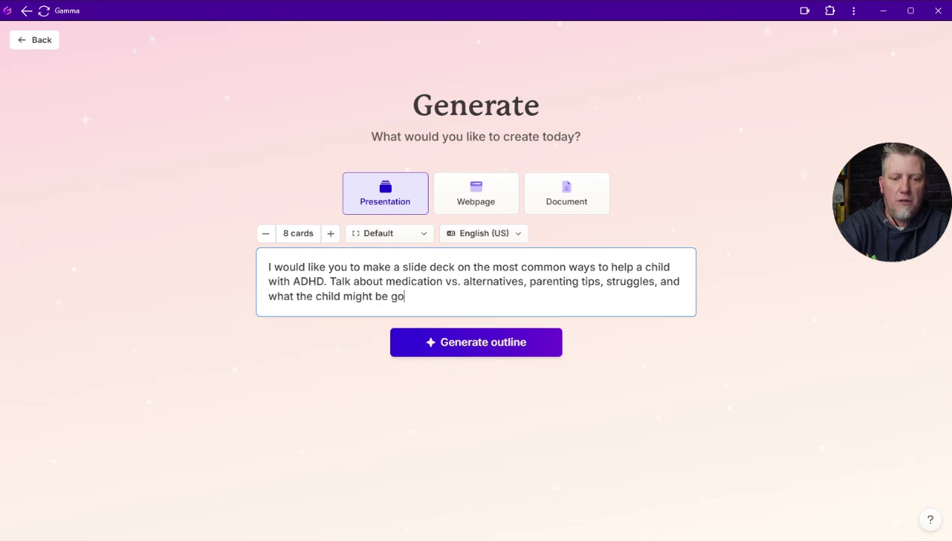
pyautogui.write('ing through')
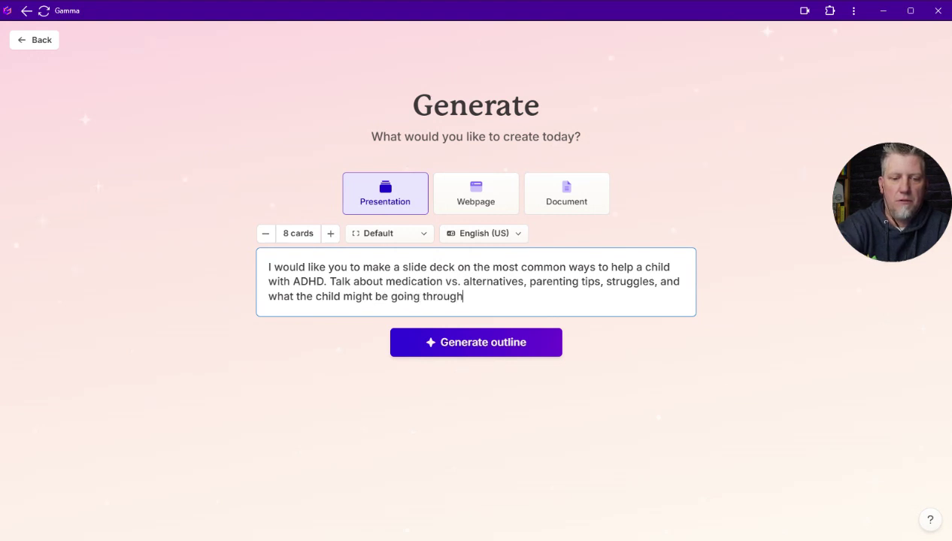
pyautogui.write(' internally')
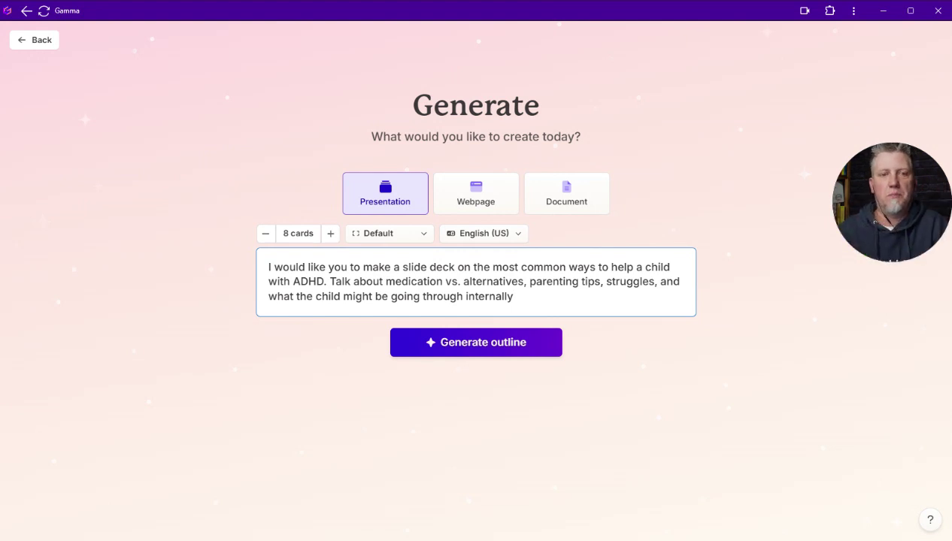
# - Set the presentation length to 12 cards
pyautogui.click(333, 235)
pyautogui.click(333, 235)
pyautogui.click(335, 236)
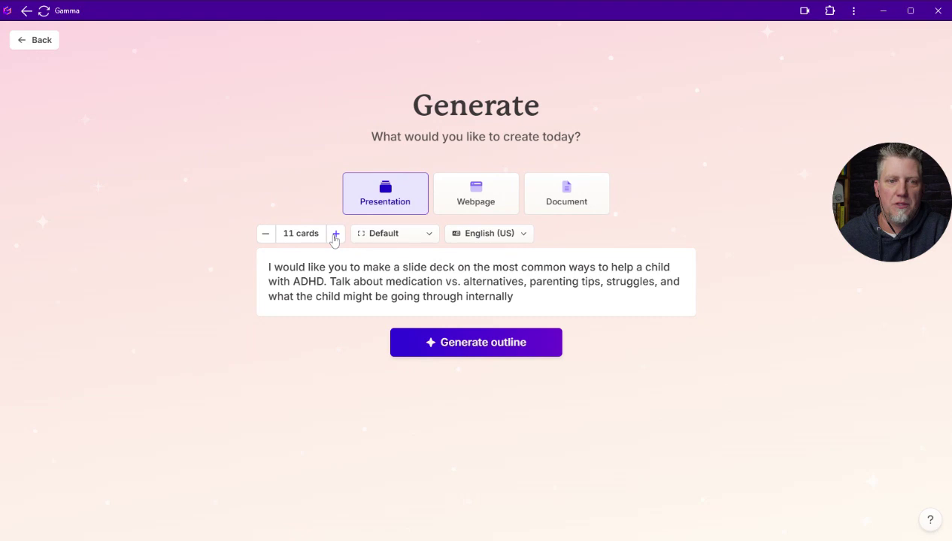
pyautogui.click(335, 235)
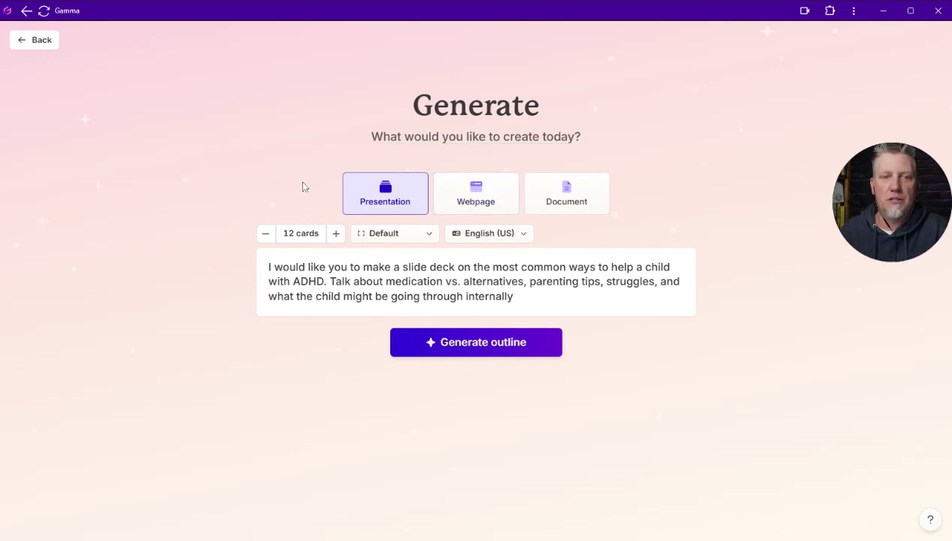
# - Review the page style options, keep Default, and generate the presentation outline from the prompt
pyautogui.click(431, 236)
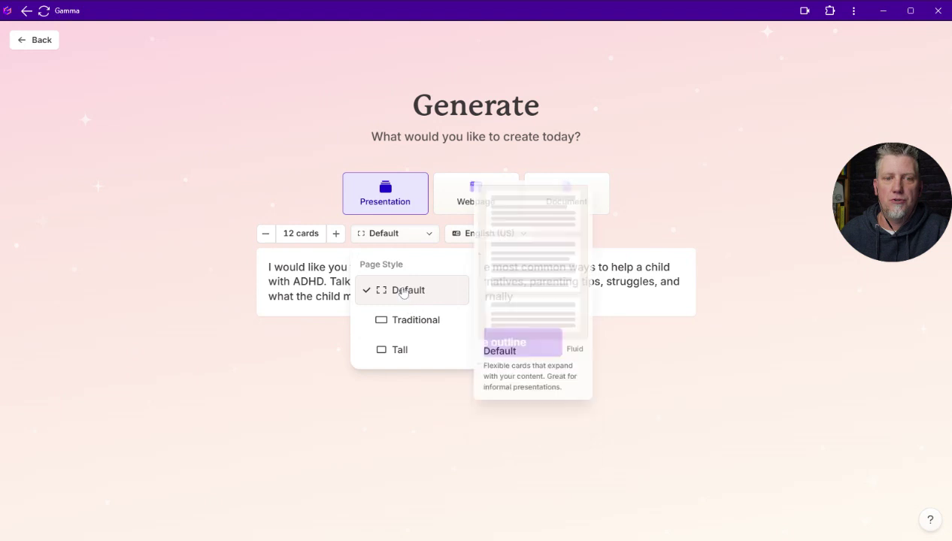
pyautogui.click(547, 234)
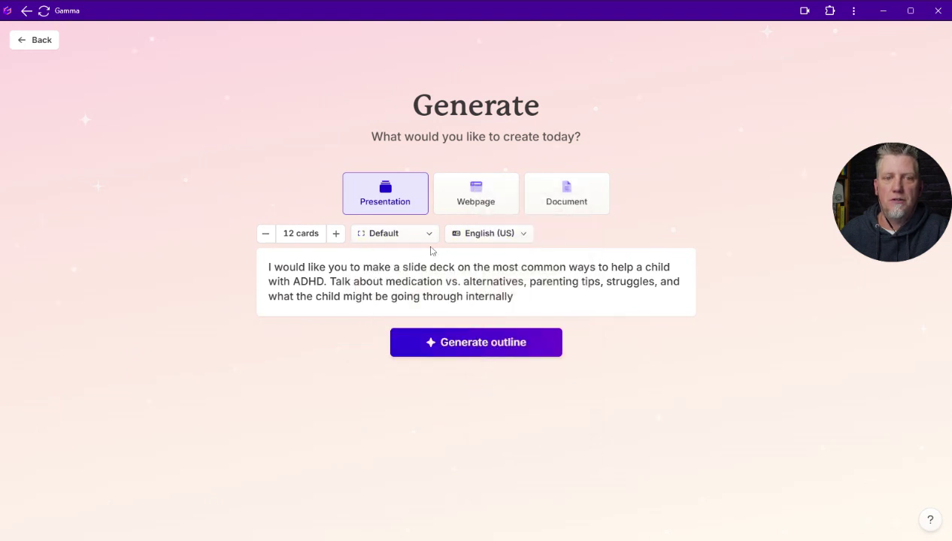
pyautogui.click(477, 346)
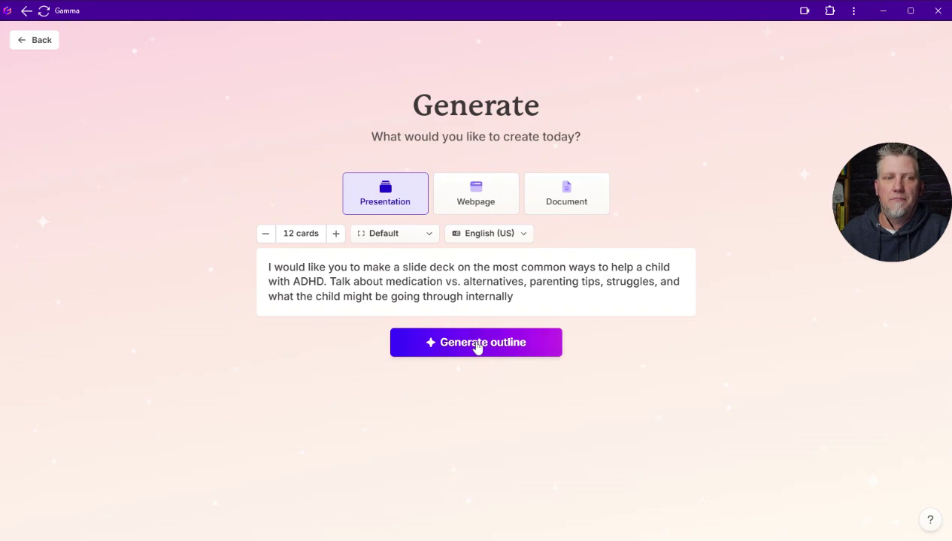
pyautogui.scroll(-3, 477, 347)
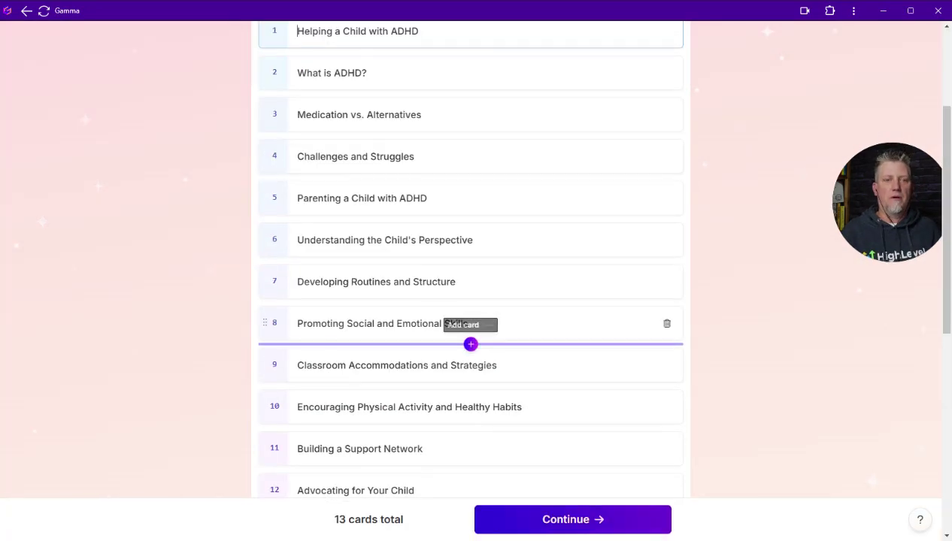
# - Review the generated outline cards from the introduction to the conclusion, and the text amount setting below them
pyautogui.scroll(-1, 477, 346)
pyautogui.scroll(-2, 475, 348)
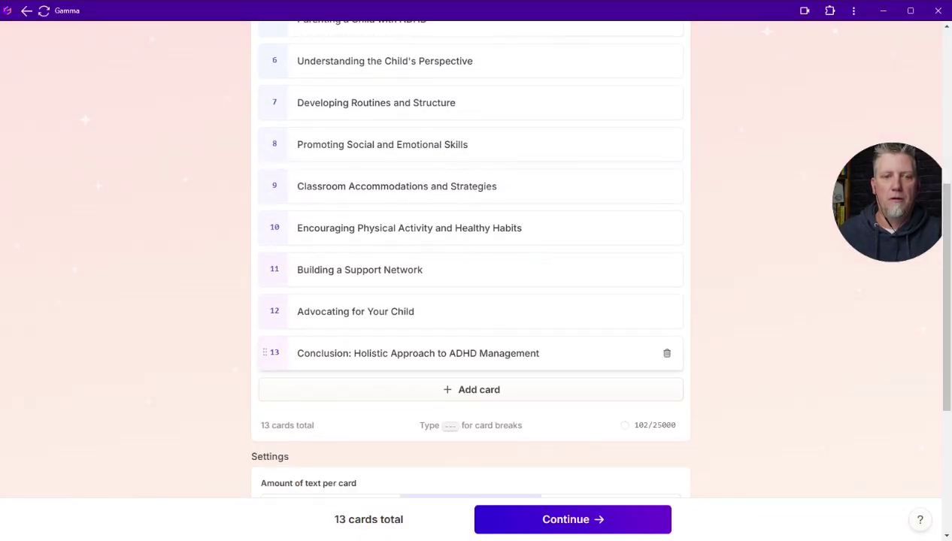
pyautogui.scroll(4, 388, 256)
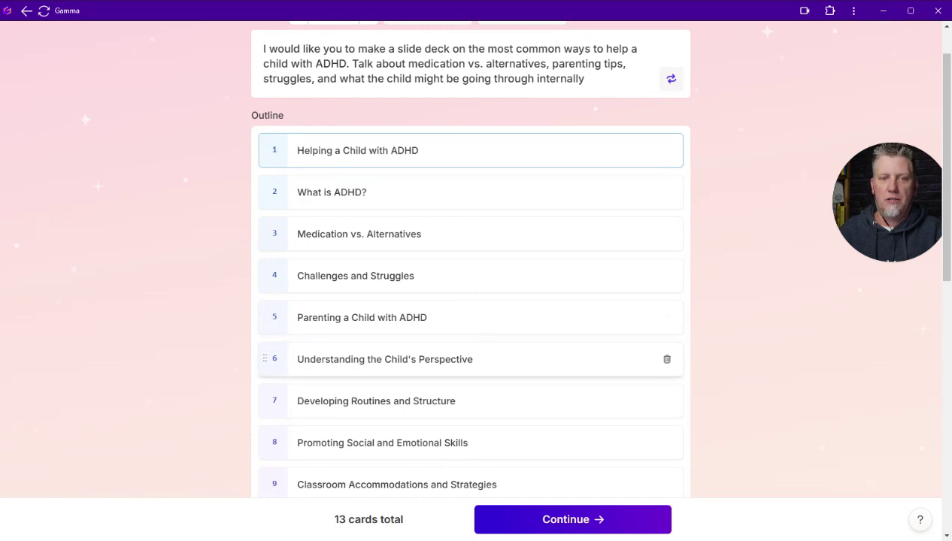
pyautogui.scroll(-3, 380, 267)
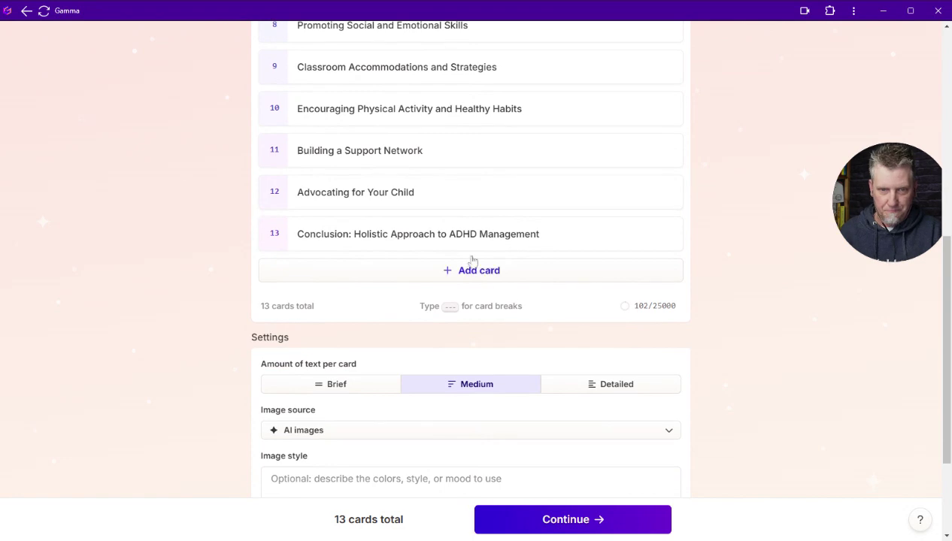
pyautogui.scroll(-2, 465, 260)
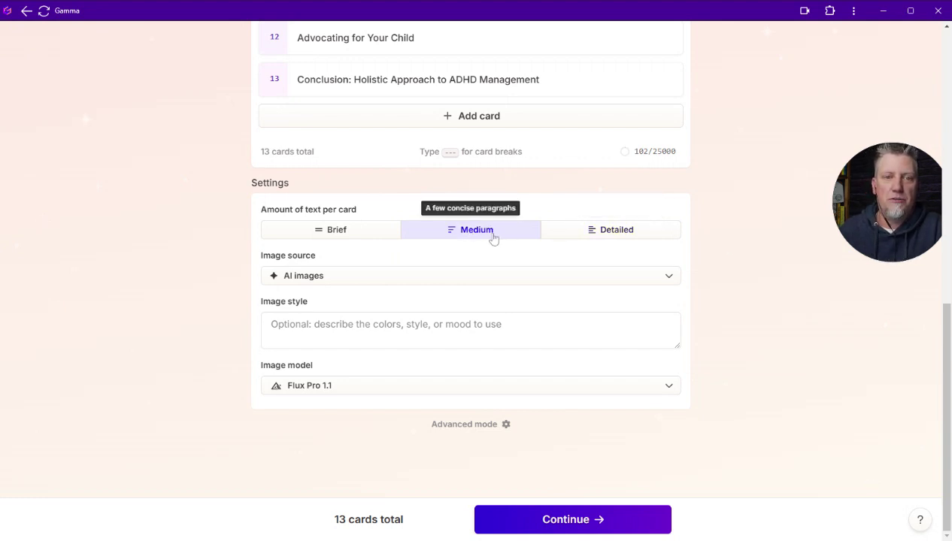
# - Examine the available image sources and image models, keeping AI images and Flux Pro 1.1
pyautogui.click(340, 279)
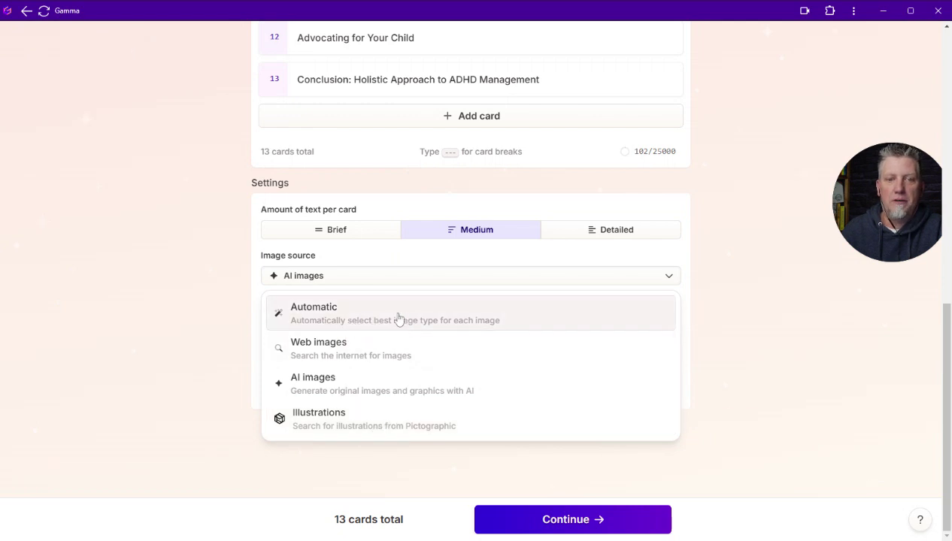
pyautogui.click(397, 269)
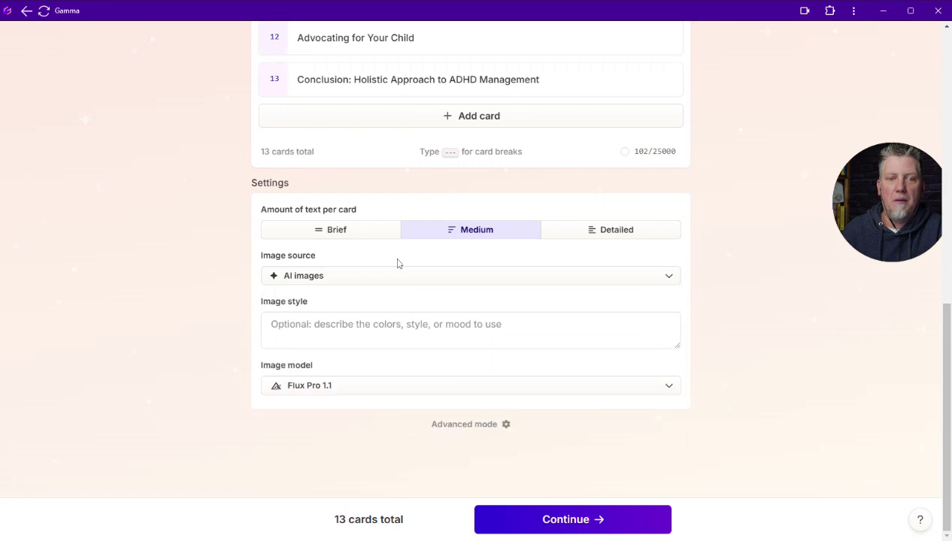
pyautogui.click(314, 384)
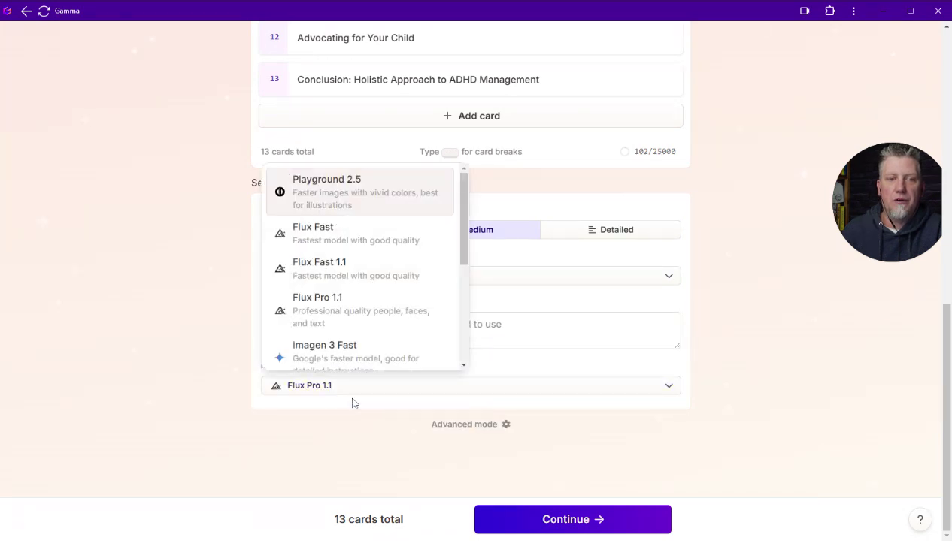
pyautogui.scroll(-5, 345, 204)
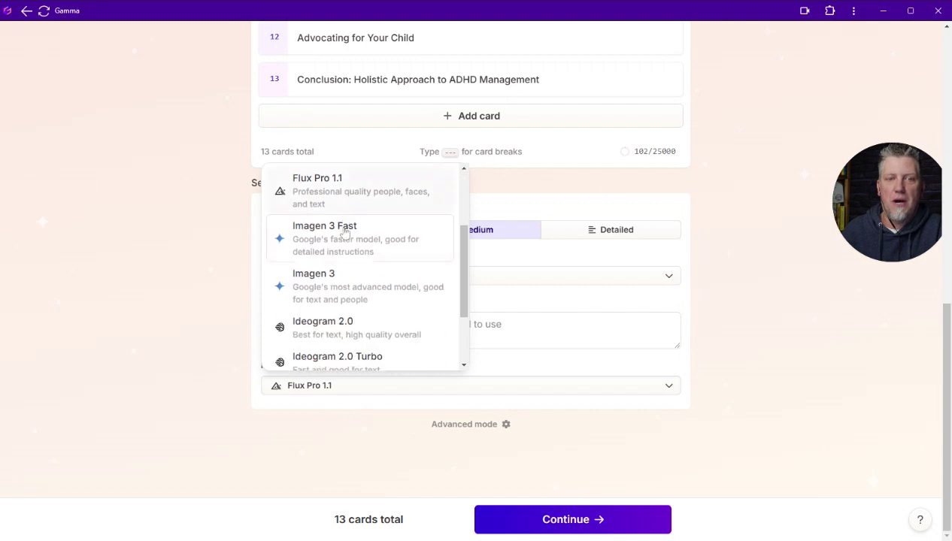
pyautogui.scroll(5, 361, 333)
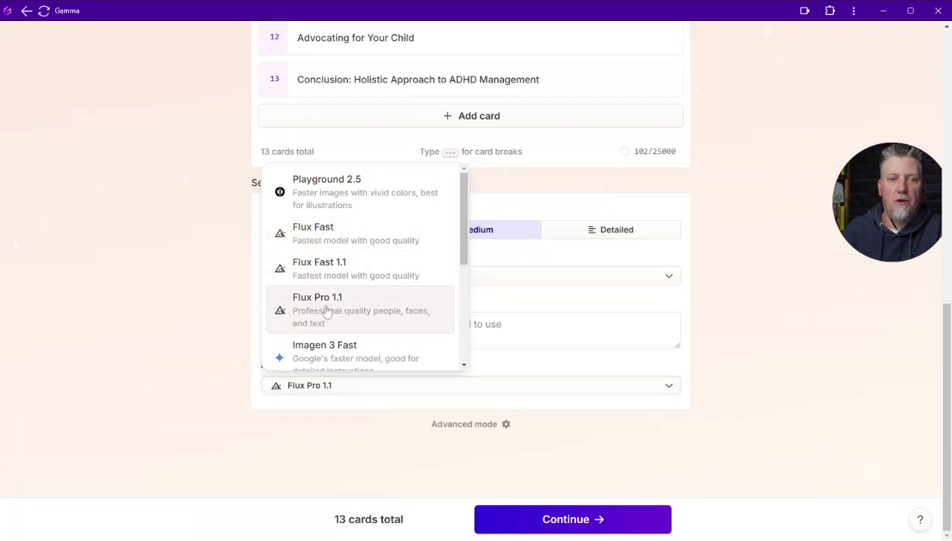
pyautogui.click(239, 315)
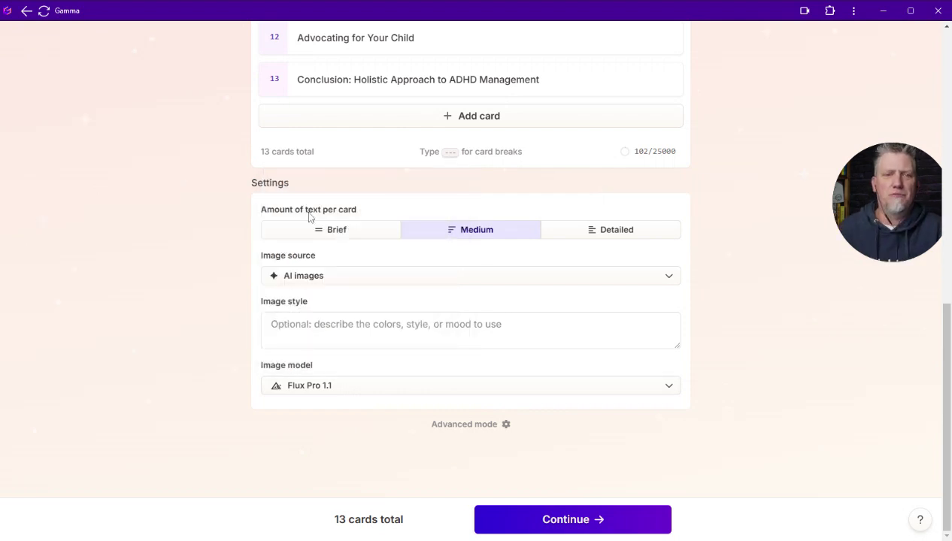
# - In advanced mode, set the text to be written for "Parents" and choose the Conversational tone
pyautogui.click(488, 426)
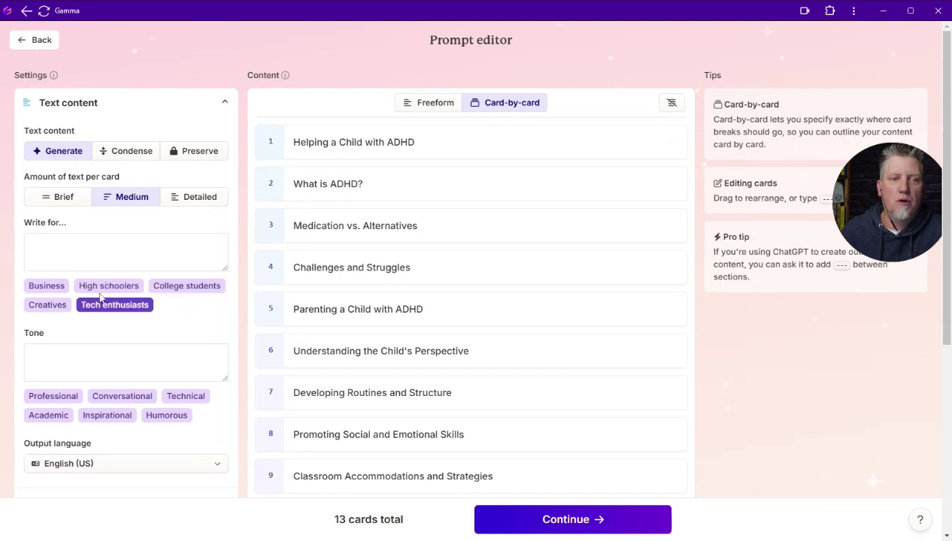
pyautogui.click(34, 245)
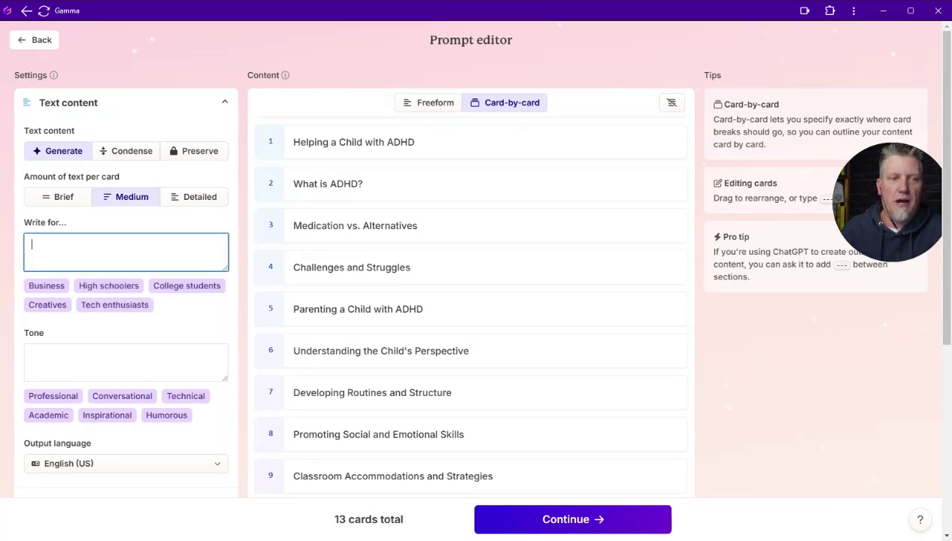
pyautogui.write('Parents')
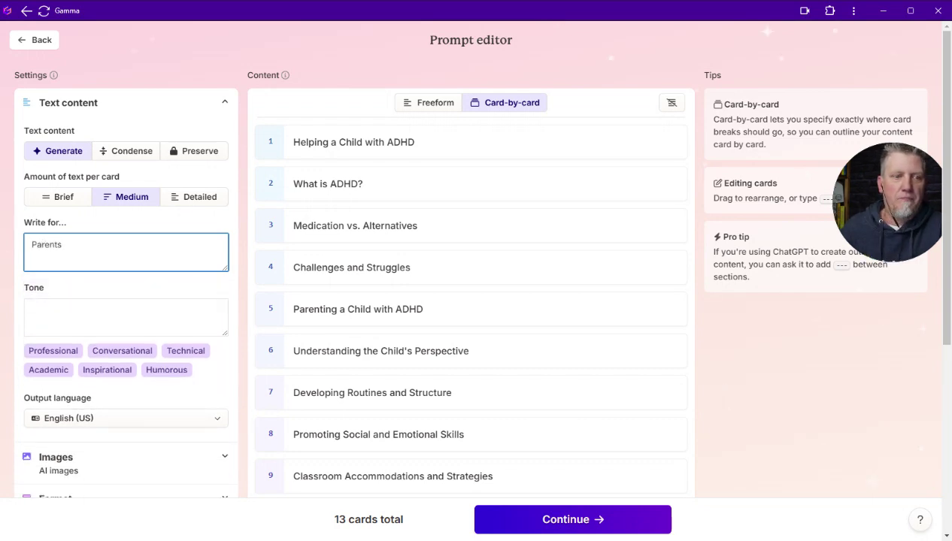
pyautogui.click(102, 359)
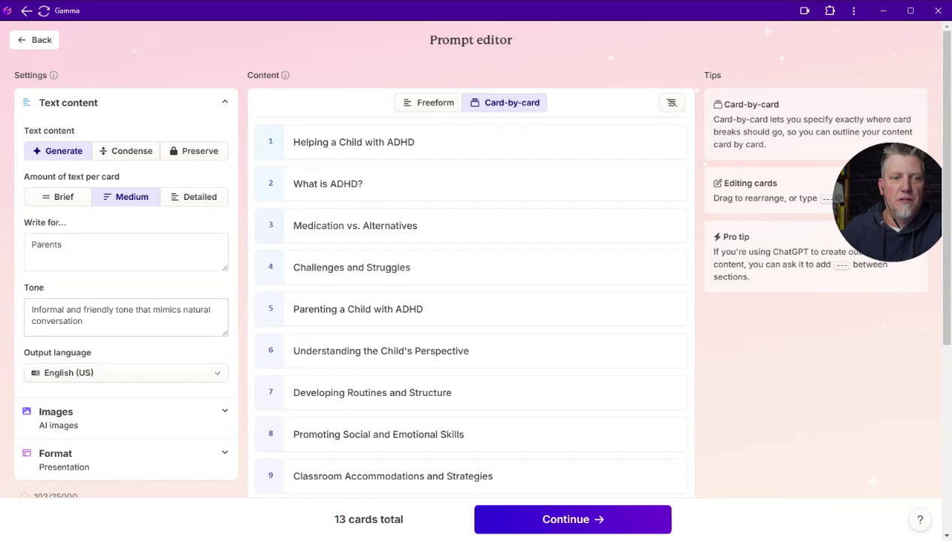
# - Continue from the prompt editor to theme selection and browse the standard themes
pyautogui.scroll(-2, 121, 360)
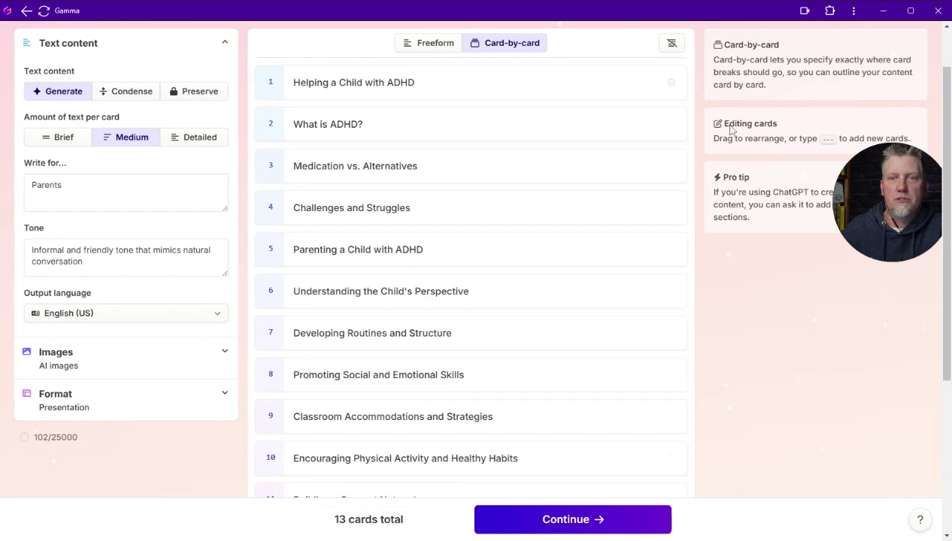
pyautogui.click(546, 521)
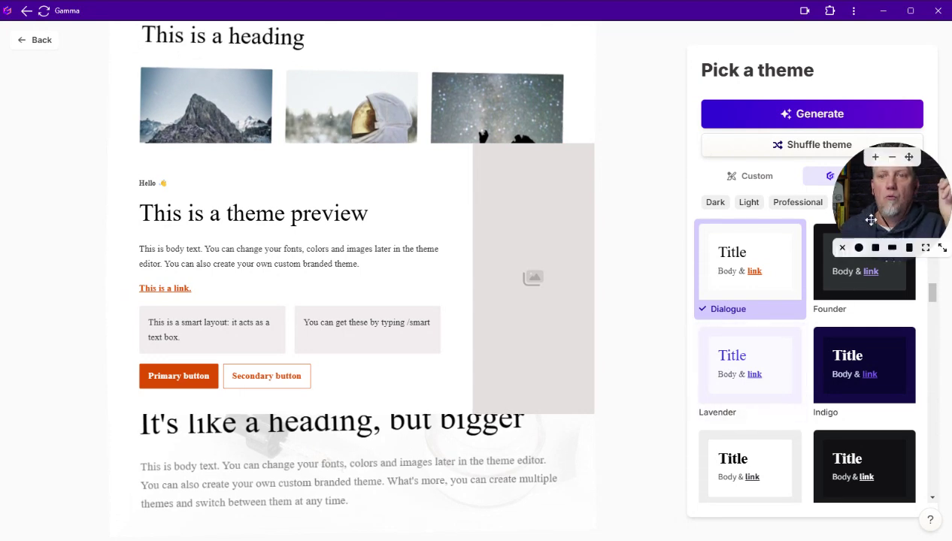
pyautogui.moveTo(871, 220); pyautogui.dragTo(52, 478)
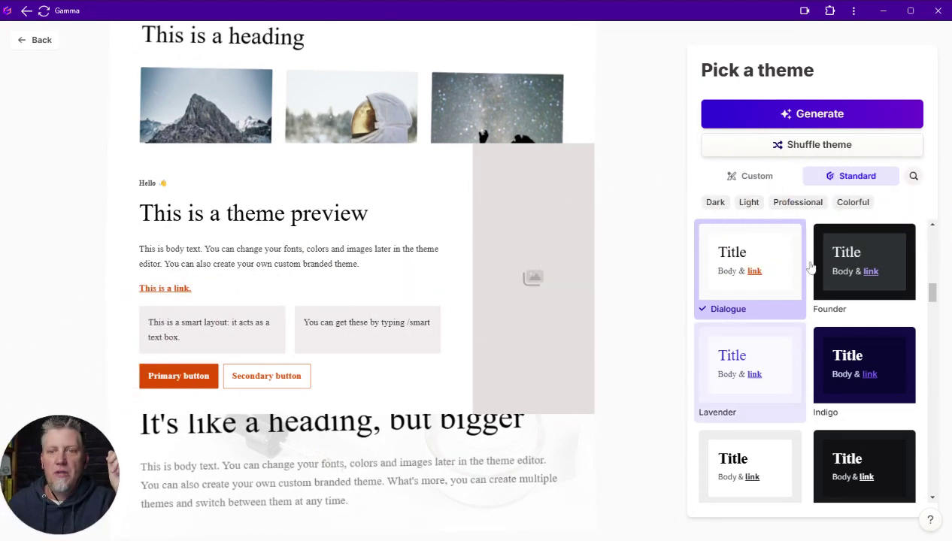
pyautogui.scroll(-10, 865, 331)
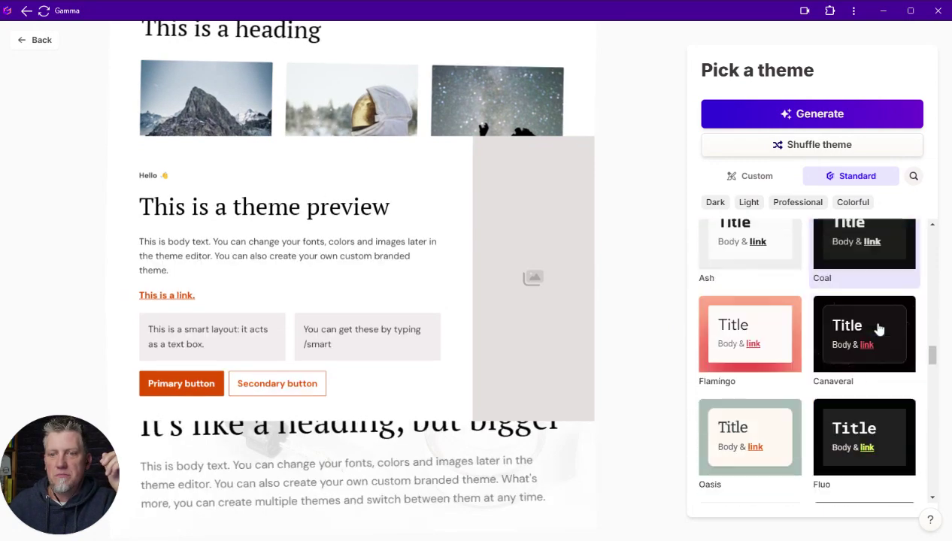
pyautogui.scroll(-15, 879, 329)
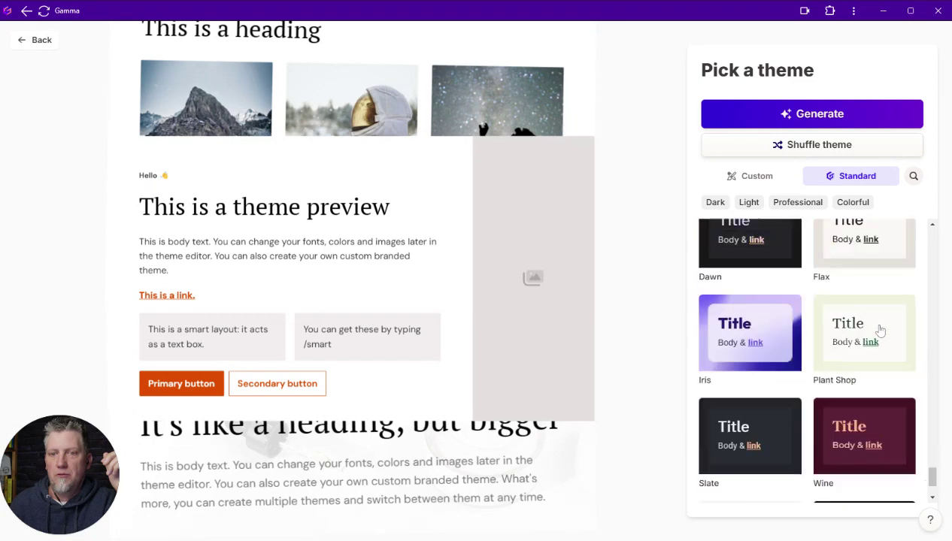
pyautogui.scroll(-2, 876, 332)
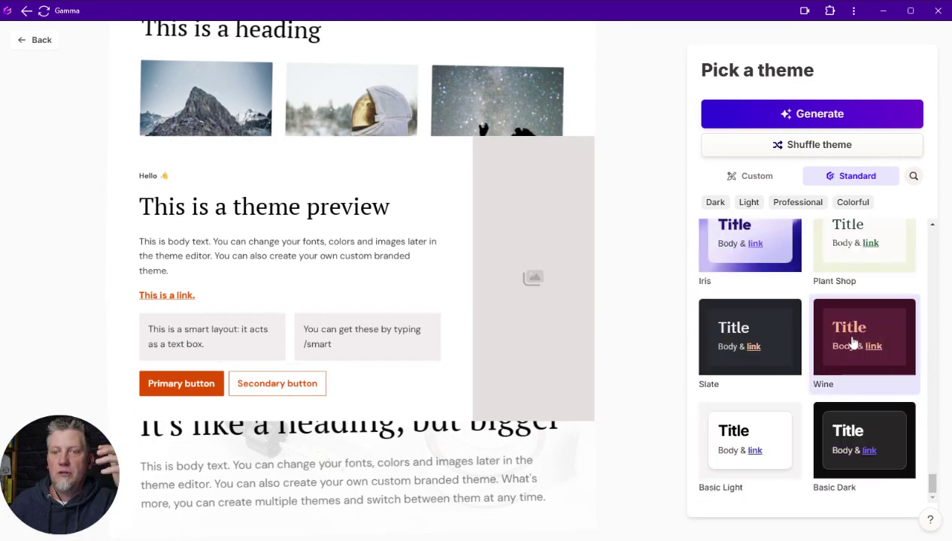
pyautogui.scroll(15, 853, 342)
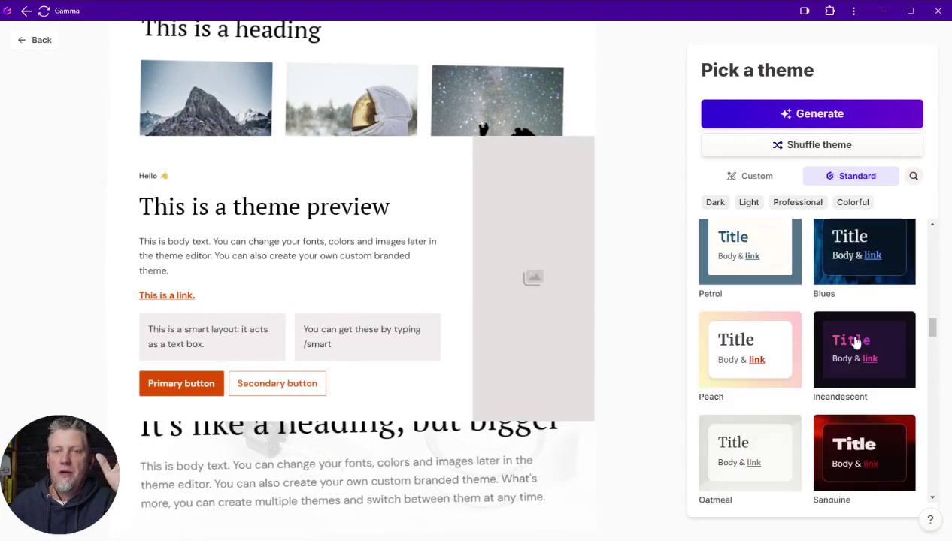
pyautogui.scroll(6, 856, 343)
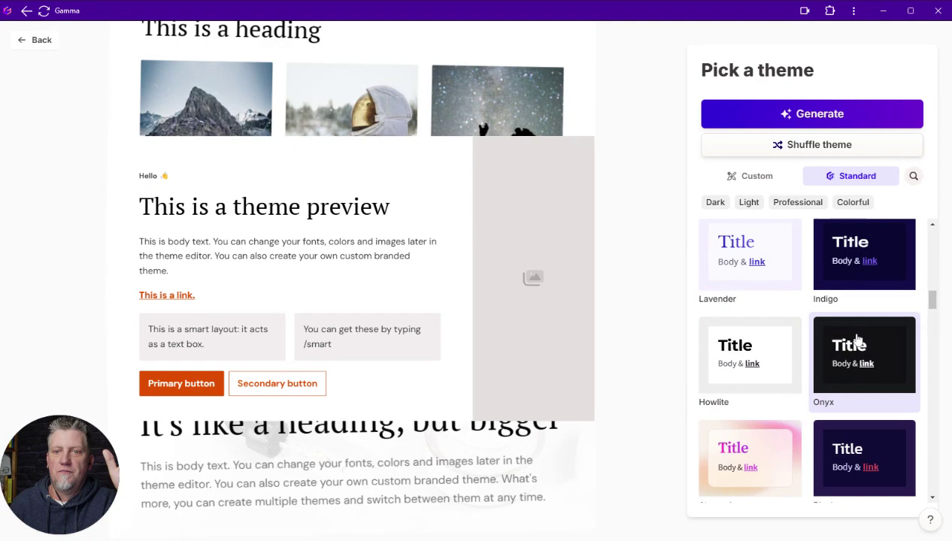
# - Filter the standard themes by Colorful and select the Lavender theme
pyautogui.click(854, 206)
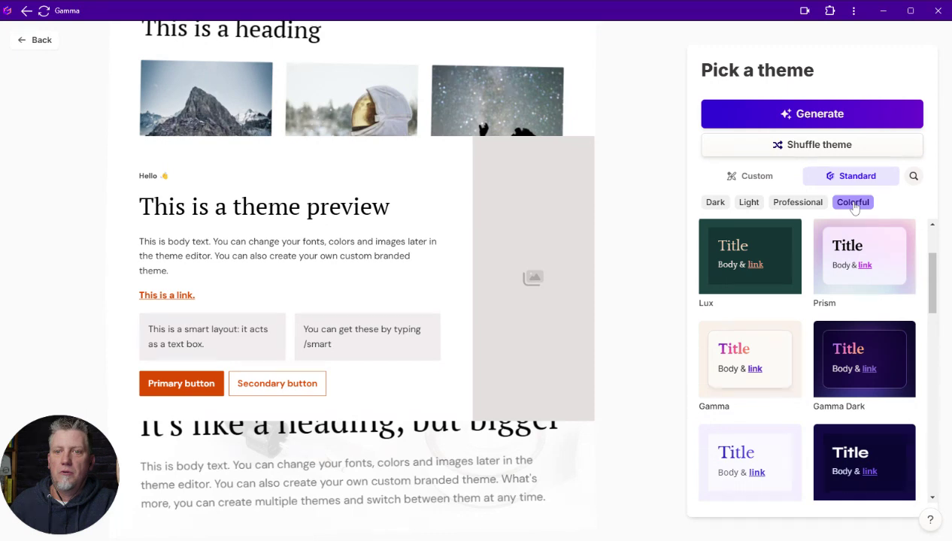
pyautogui.scroll(-1, 818, 290)
pyautogui.scroll(-1, 818, 290)
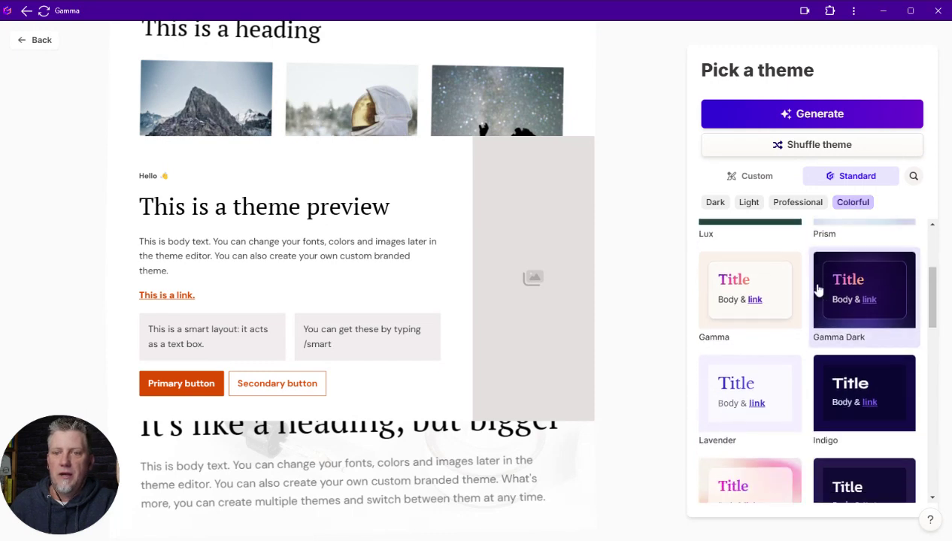
pyautogui.scroll(-1, 818, 290)
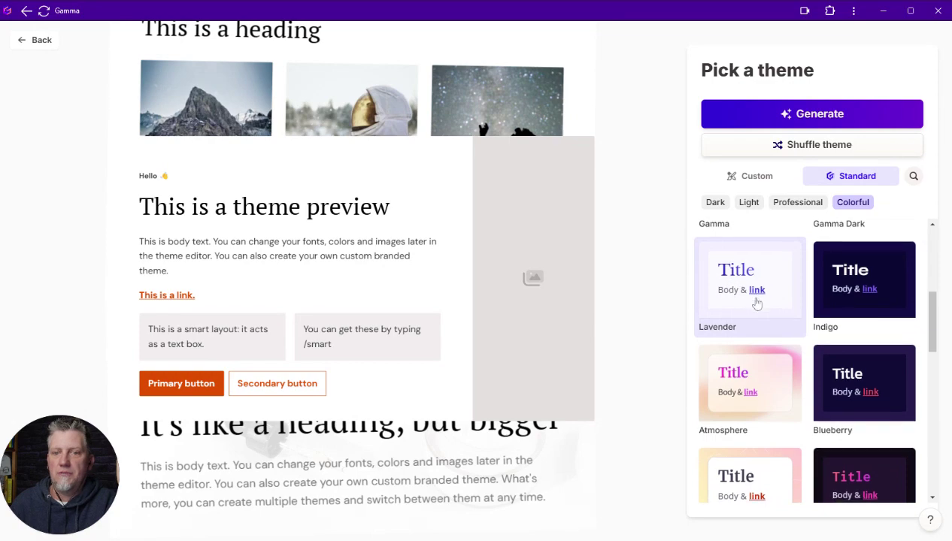
pyautogui.scroll(-2, 748, 293)
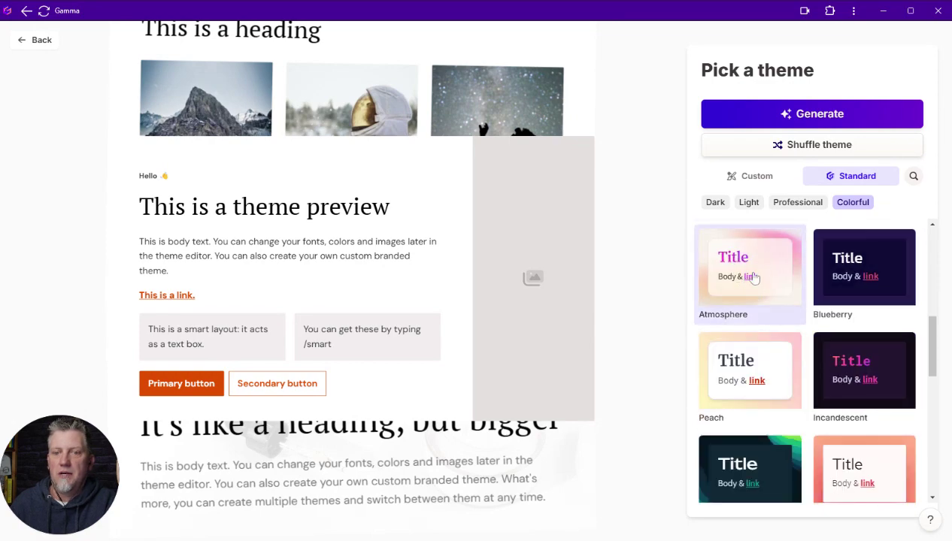
pyautogui.scroll(2, 751, 283)
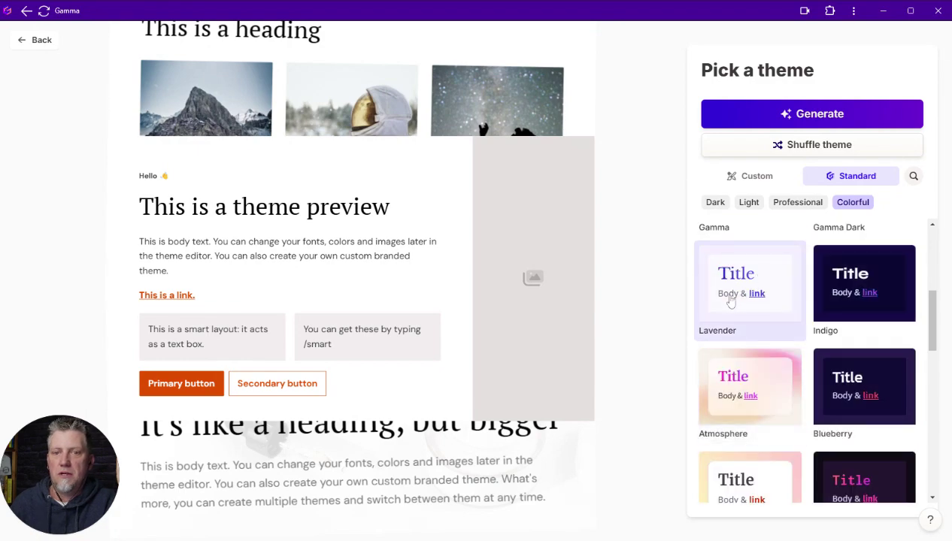
pyautogui.click(731, 298)
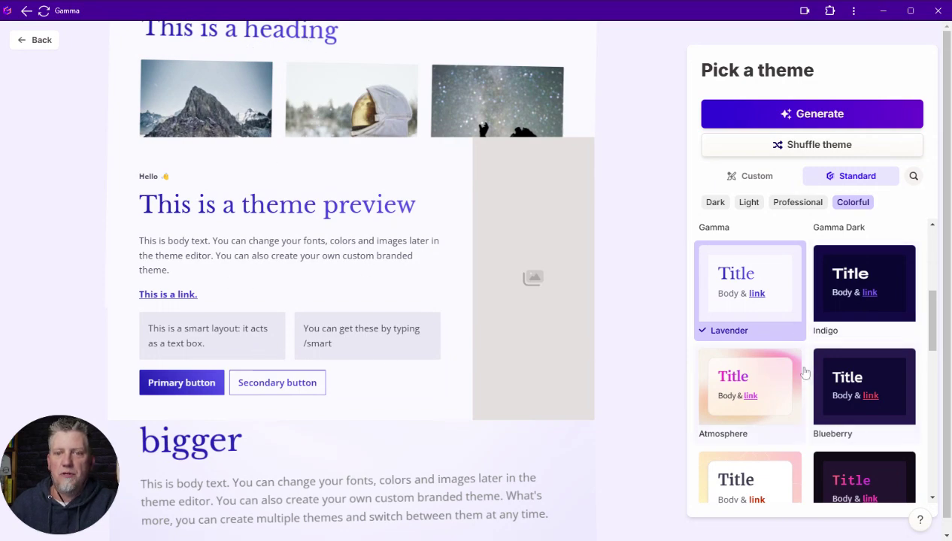
# - Add the Light filter and compare the other themes with Lavender, keeping Lavender selected
pyautogui.scroll(-1, 784, 372)
pyautogui.scroll(3, 784, 372)
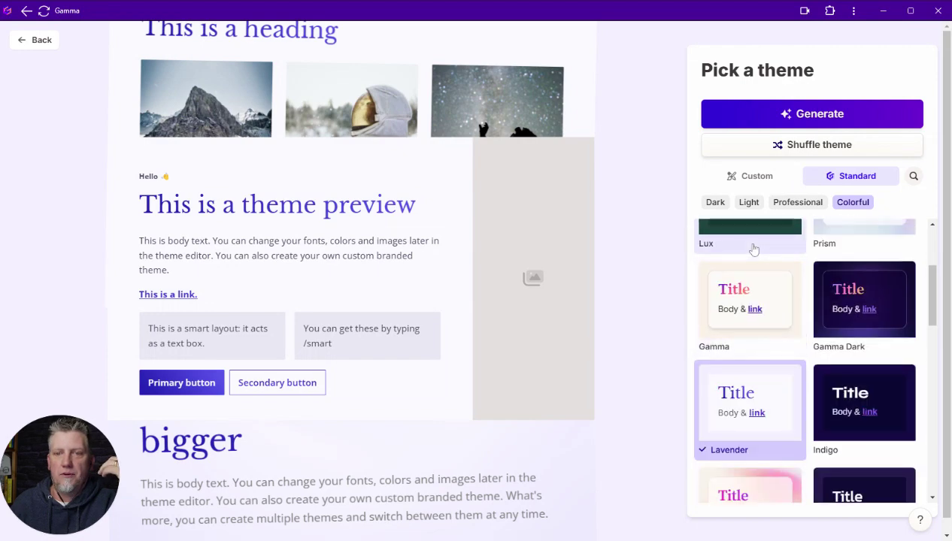
pyautogui.click(748, 203)
pyautogui.scroll(-4, 785, 284)
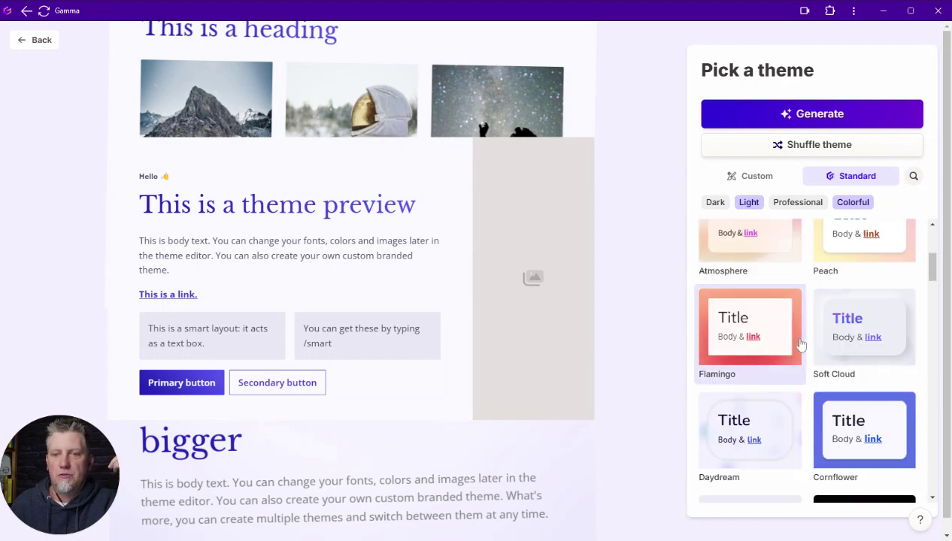
pyautogui.scroll(-2, 801, 347)
pyautogui.scroll(-2, 775, 323)
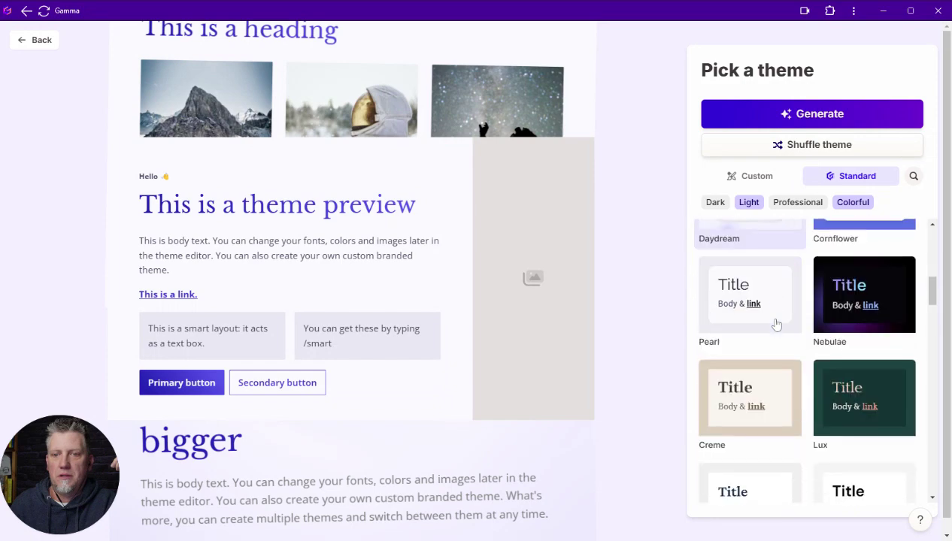
pyautogui.scroll(-2, 777, 323)
pyautogui.scroll(-4, 784, 324)
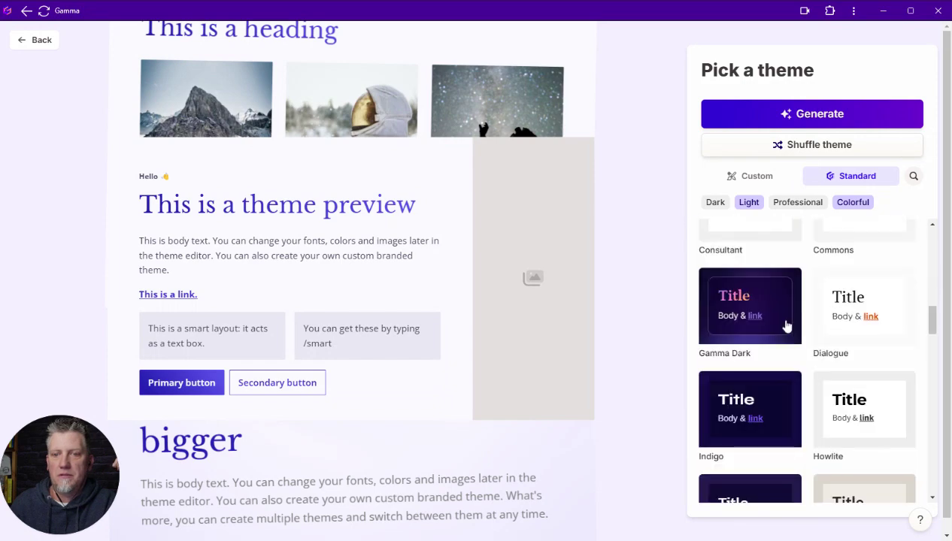
pyautogui.scroll(1, 773, 315)
pyautogui.scroll(-1, 774, 314)
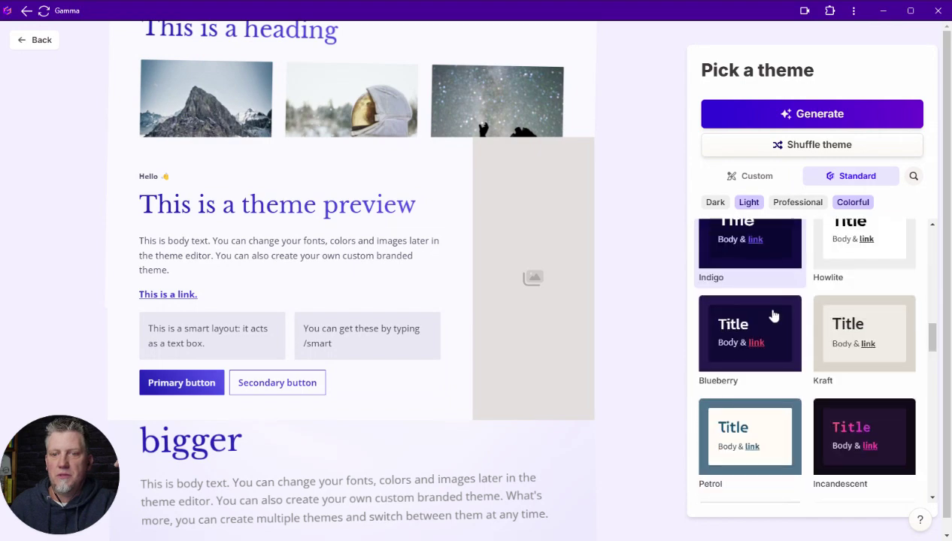
pyautogui.scroll(8, 770, 291)
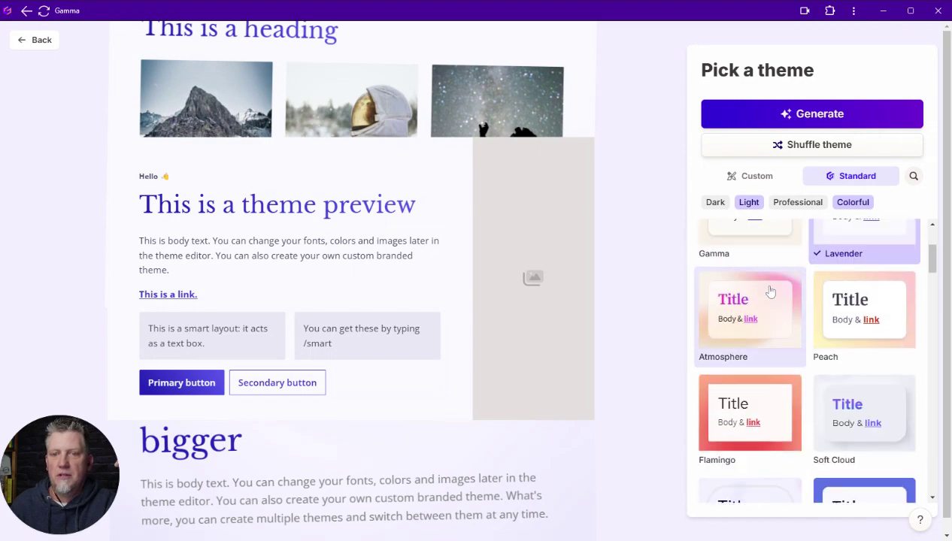
pyautogui.scroll(2, 769, 291)
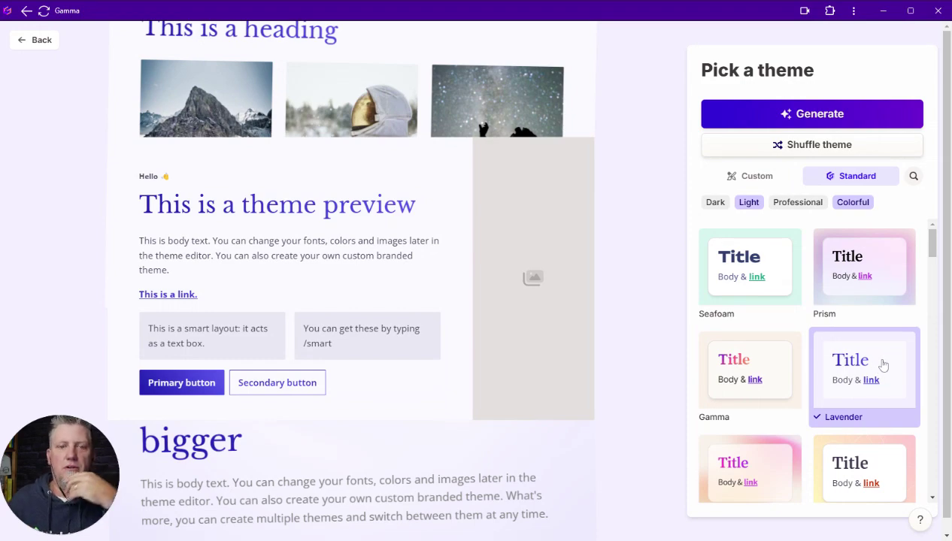
# - Choose the Prism theme and generate the presentation with it
pyautogui.click(893, 277)
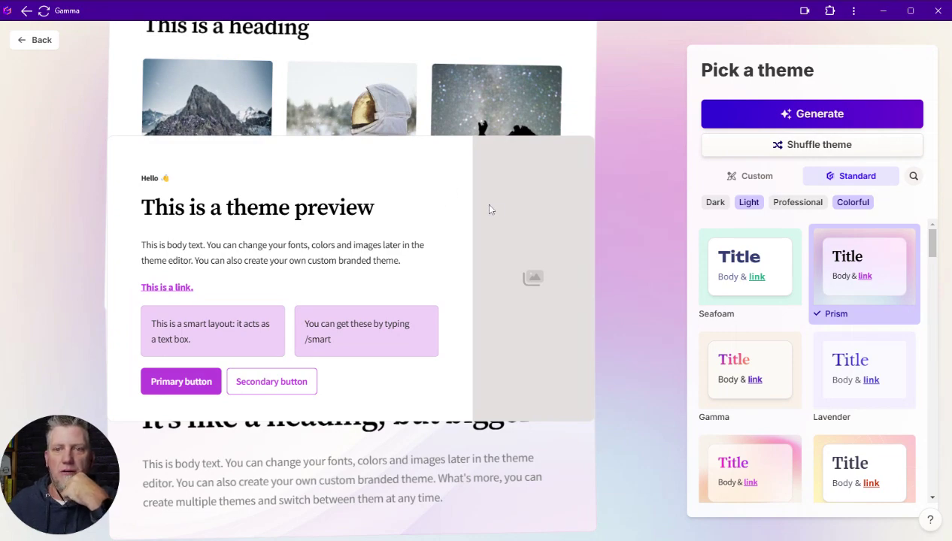
pyautogui.click(819, 117)
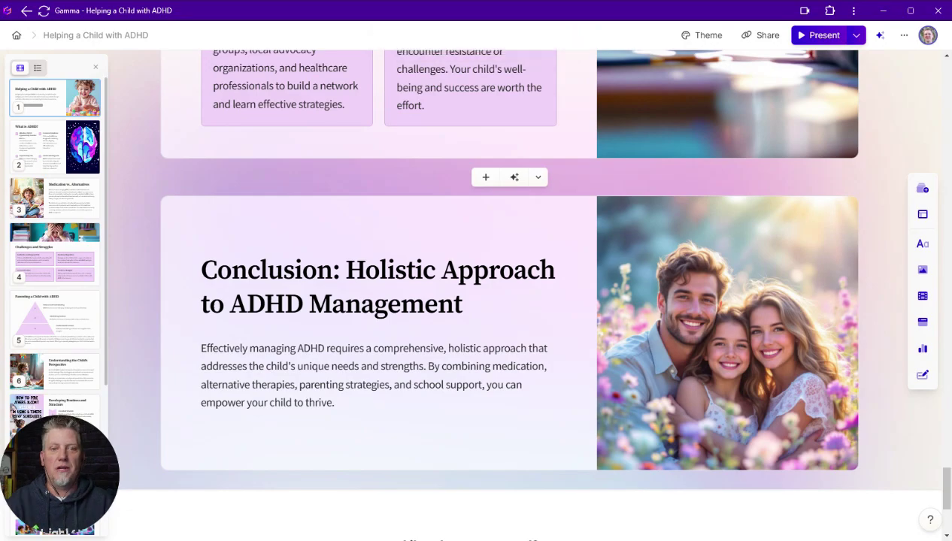
# - Review the generated cards from the conclusion back to the title card, and on to the Challenges and Struggles card
pyautogui.scroll(15, 718, 214)
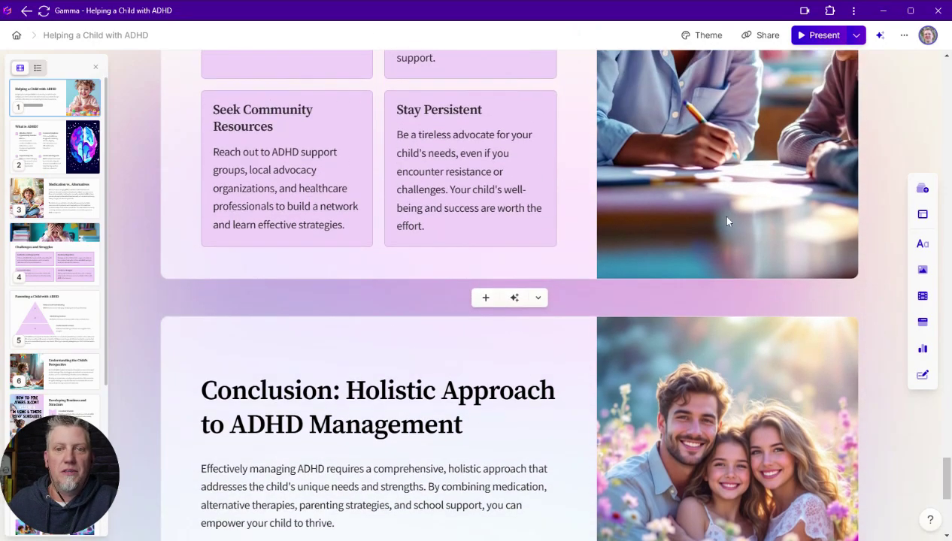
pyautogui.scroll(20, 728, 220)
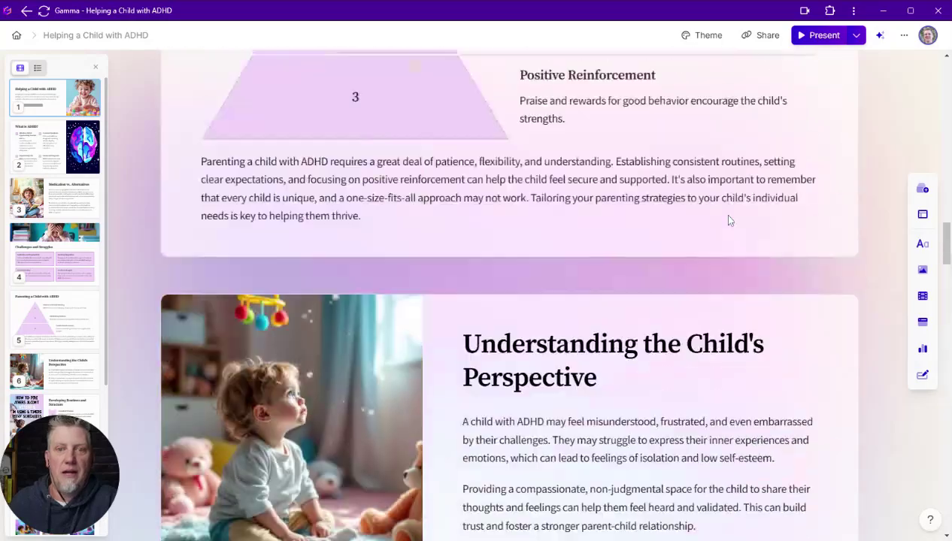
pyautogui.scroll(10, 508, 295)
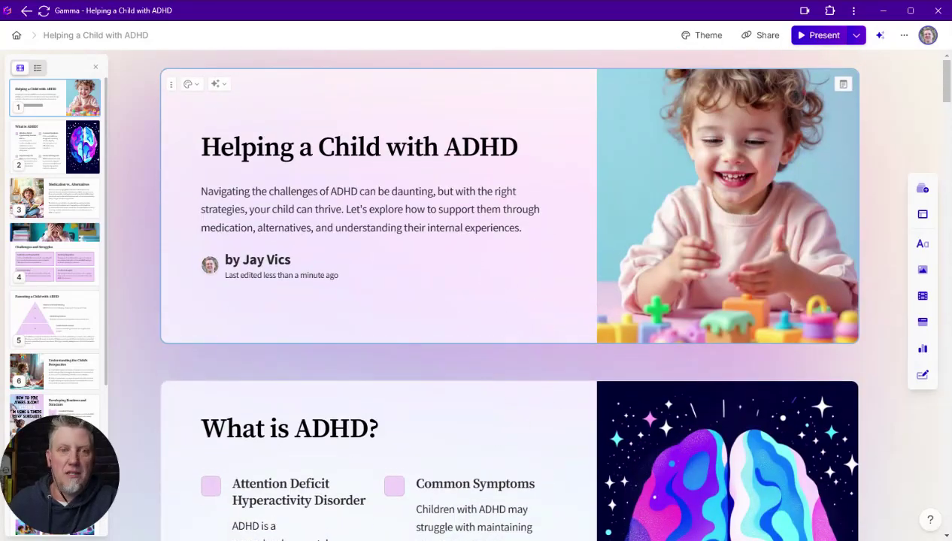
pyautogui.moveTo(508, 362)
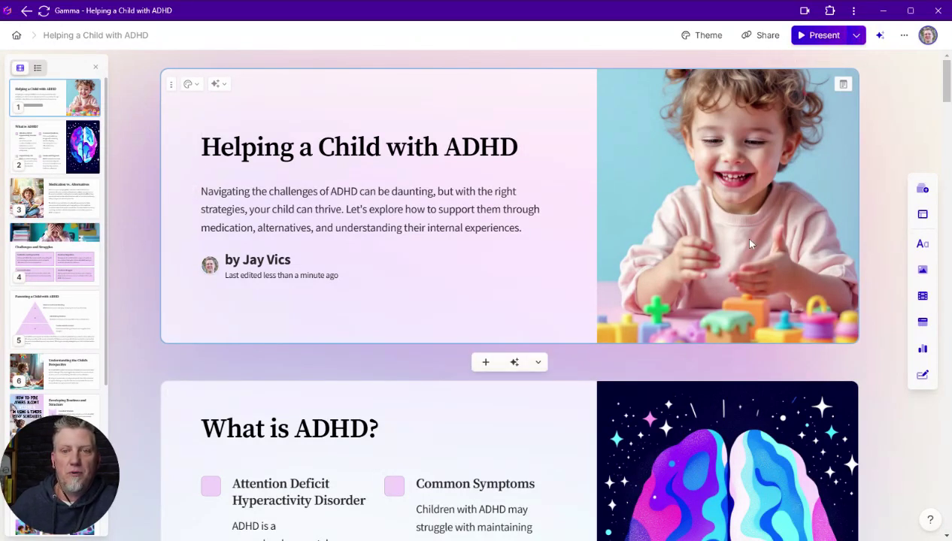
pyautogui.scroll(-1, 710, 181)
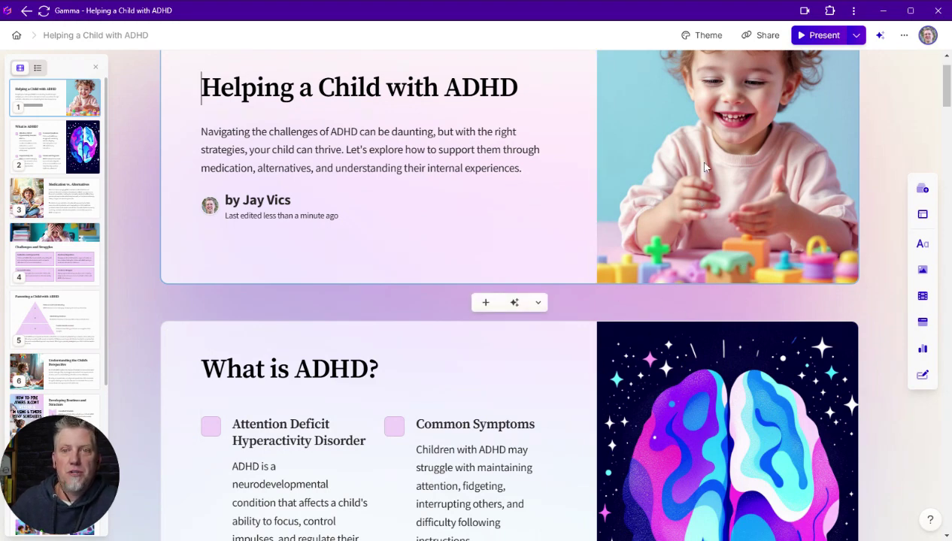
pyautogui.scroll(-4, 722, 212)
pyautogui.scroll(-5, 722, 212)
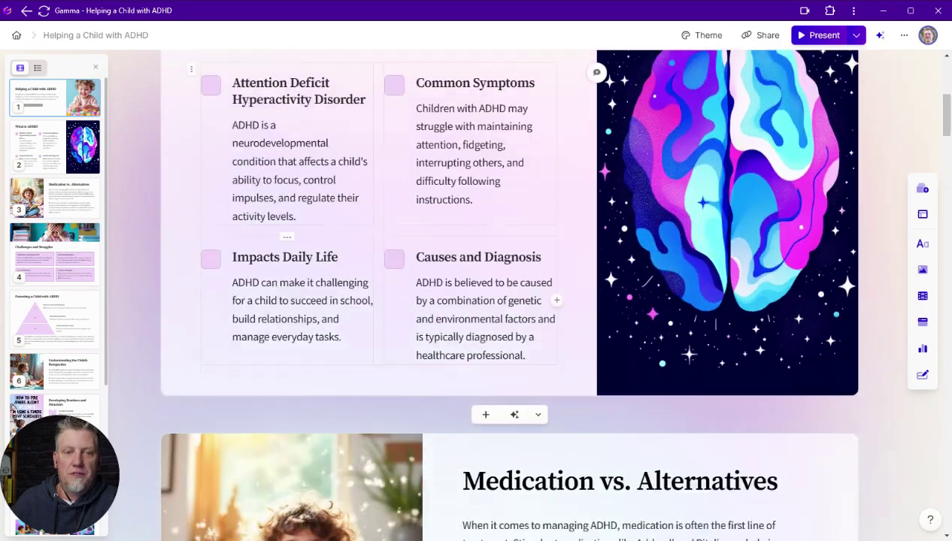
pyautogui.scroll(-3, 502, 279)
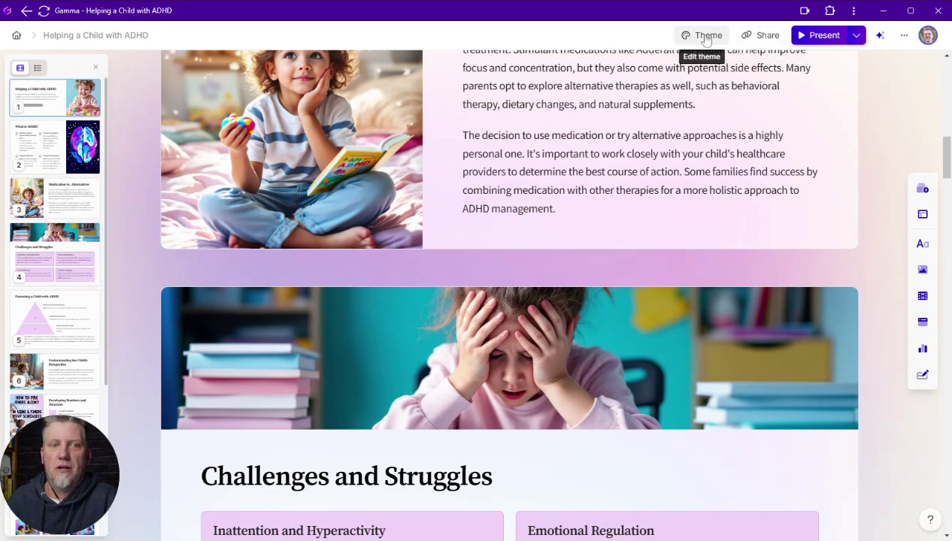
# - Examine the presentation's sharing settings, including workspace member permissions, the advanced link settings and the public link's permission levels
pyautogui.click(763, 35)
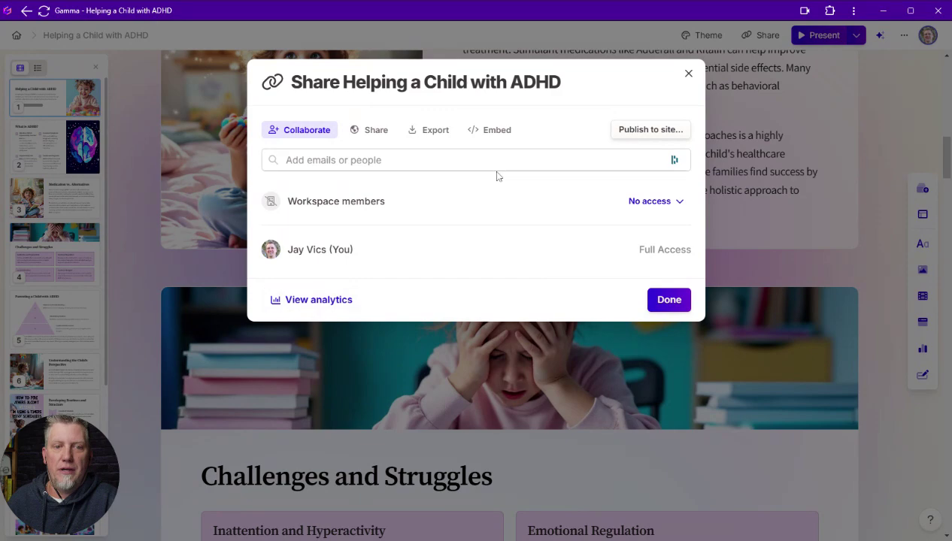
pyautogui.click(661, 204)
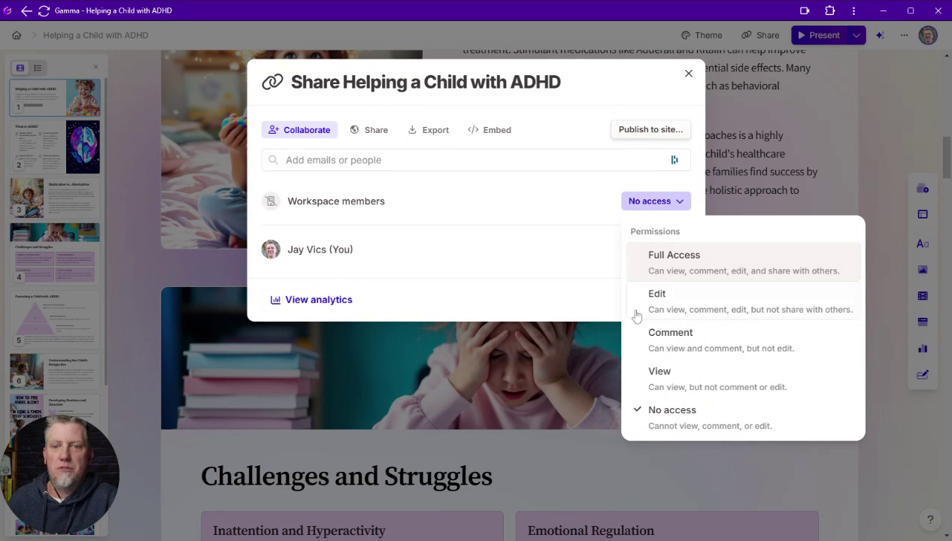
pyautogui.click(374, 131)
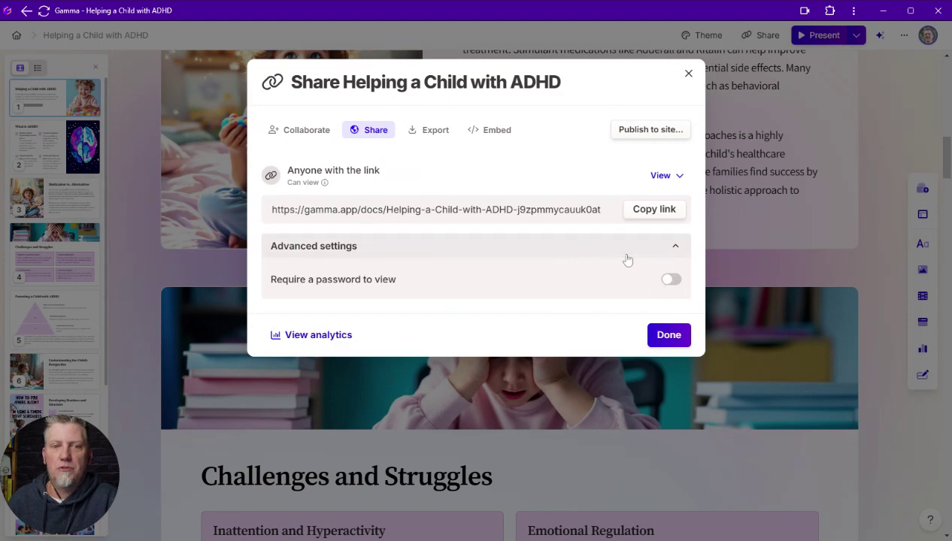
pyautogui.click(675, 248)
pyautogui.click(674, 248)
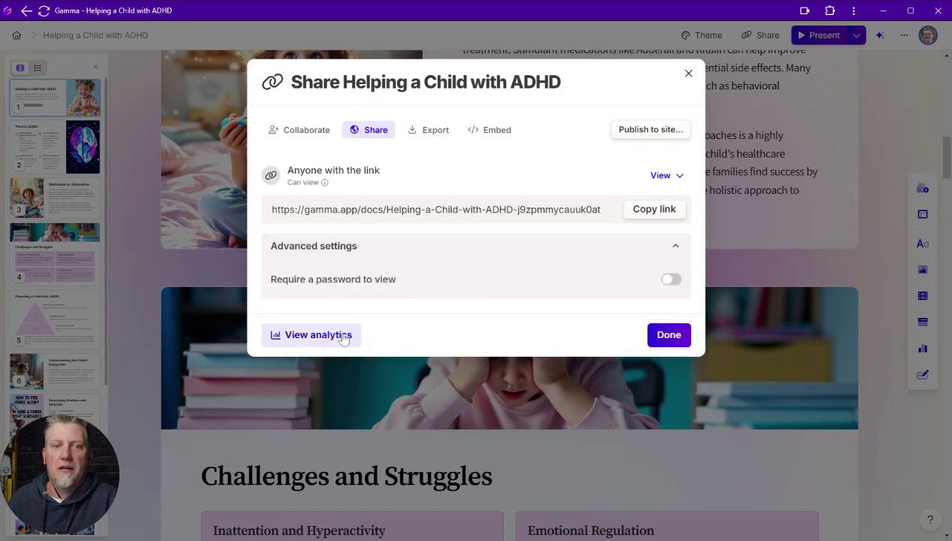
pyautogui.click(648, 179)
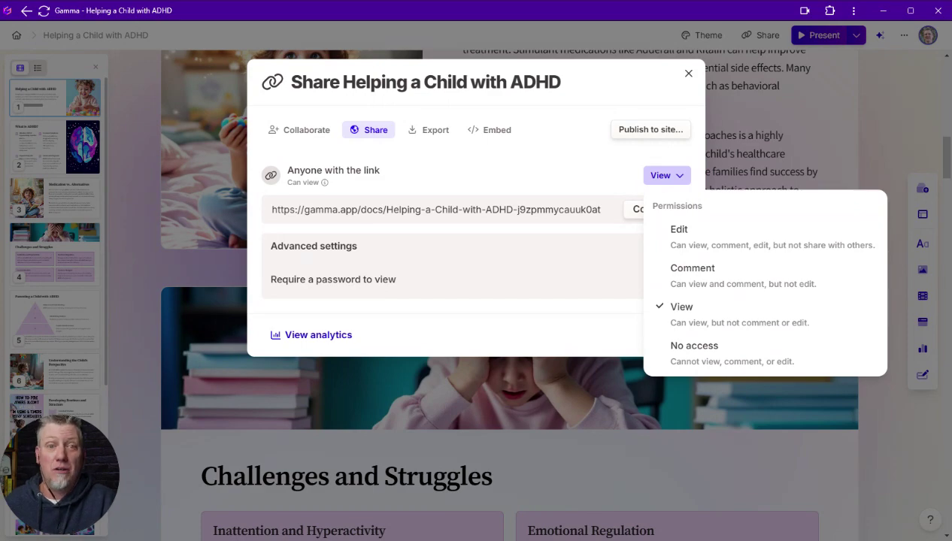
# - Examine the presentation's export formats and embed code, and the available ways of presenting it
pyautogui.click(435, 130)
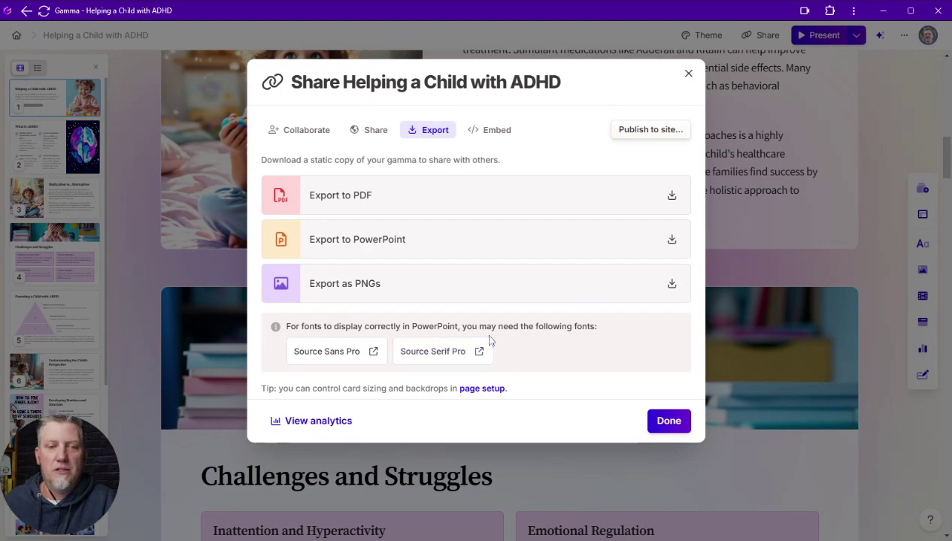
pyautogui.click(494, 131)
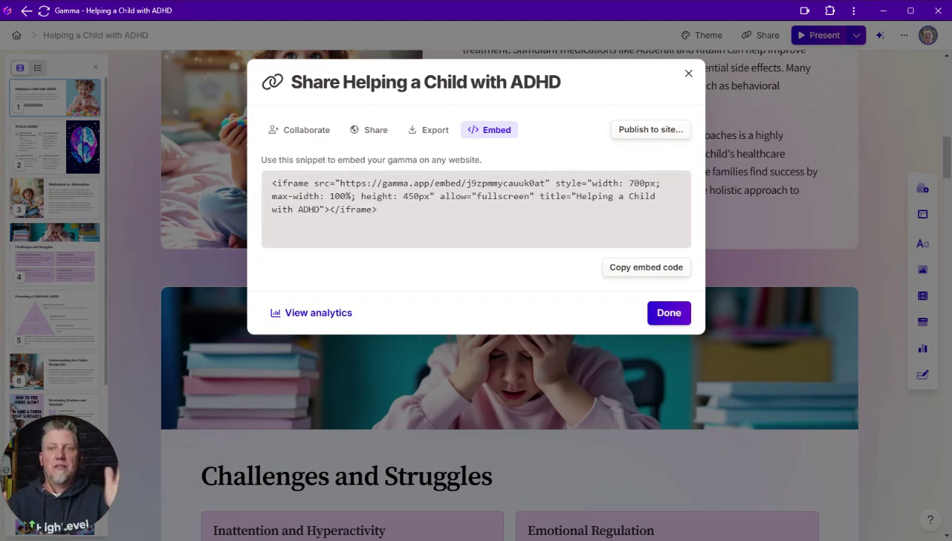
pyautogui.click(688, 73)
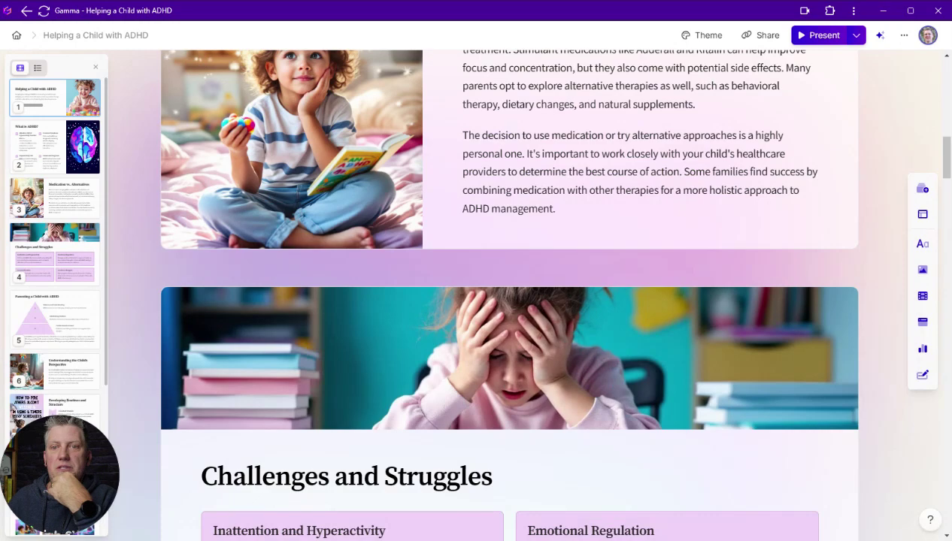
pyautogui.click(856, 36)
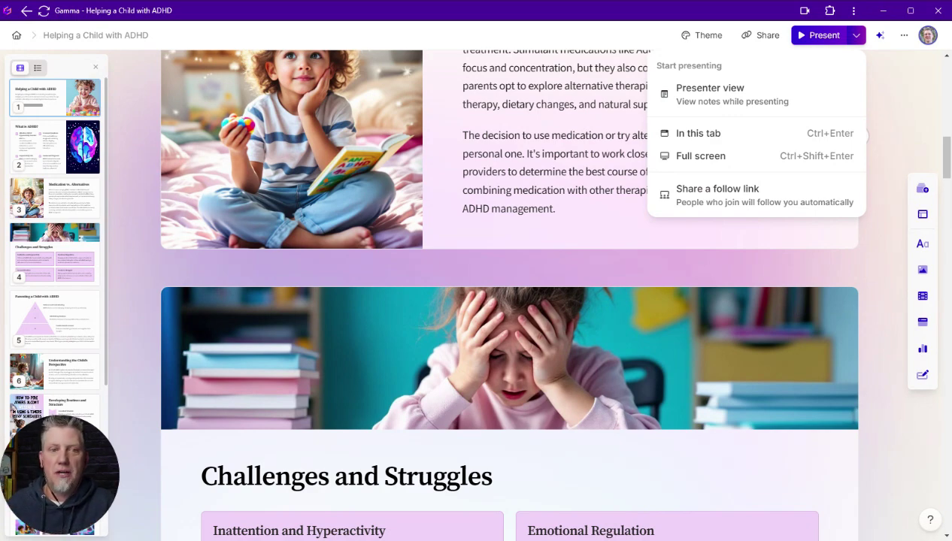
# - Try removing the image fitting from the accent image on the Challenges and Struggles card, and restore it
pyautogui.click(493, 338)
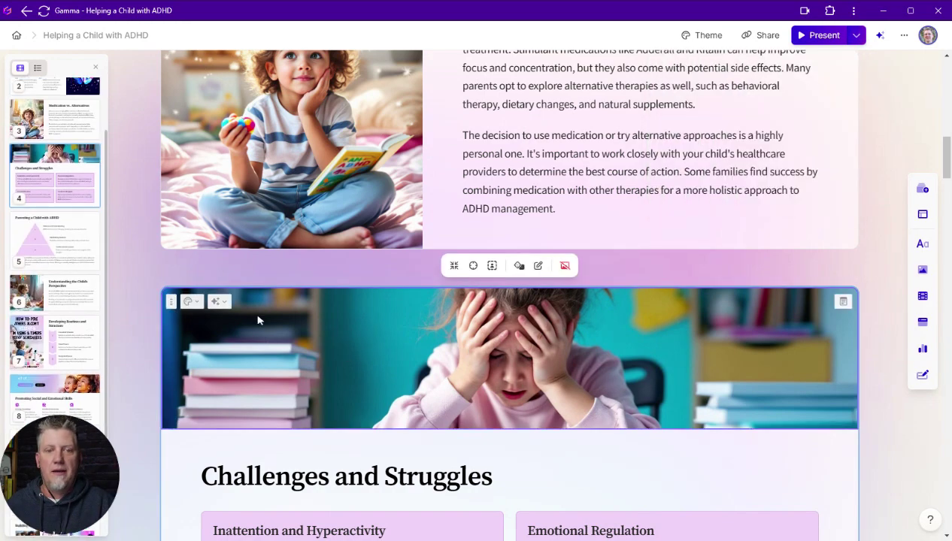
pyautogui.click(455, 267)
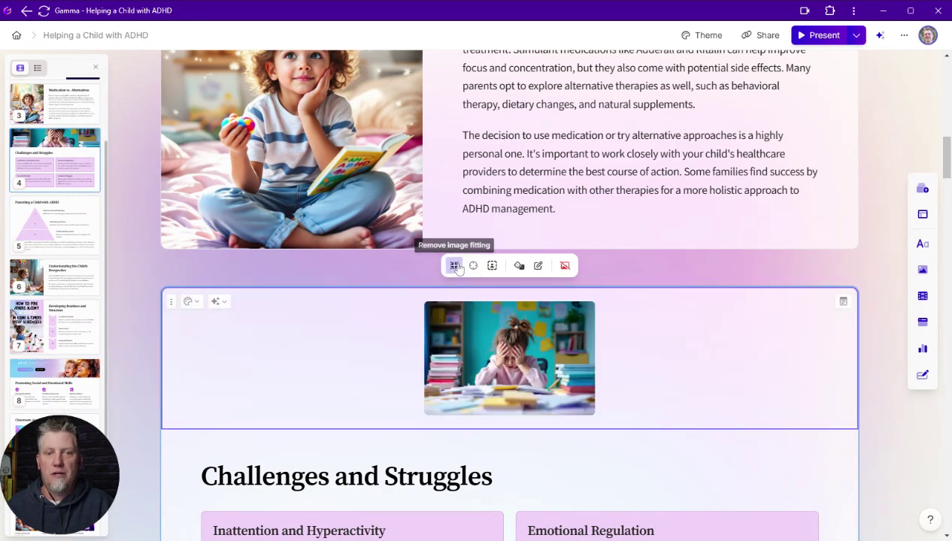
pyautogui.click(455, 267)
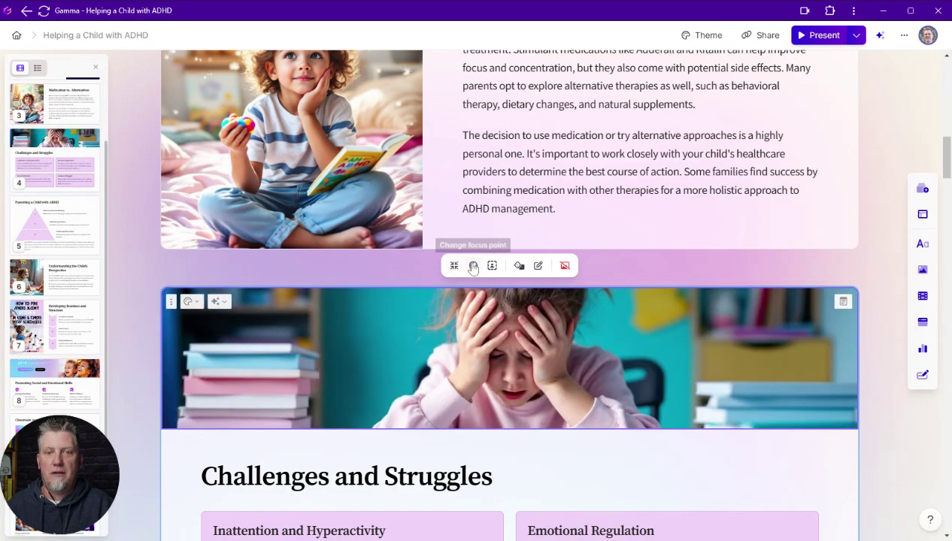
# - Move the focus point of the Challenges and Struggles accent image slightly lower, keeping it horizontally centered
pyautogui.click(473, 266)
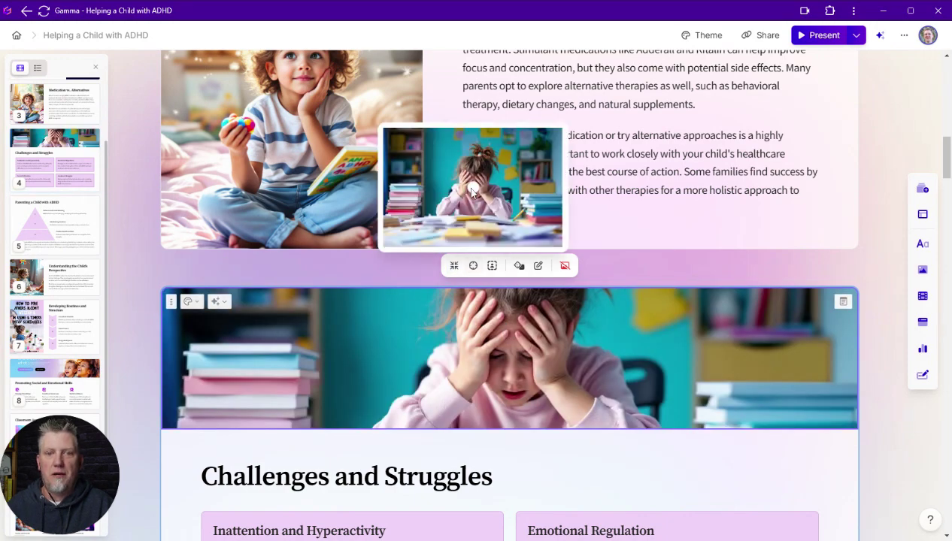
pyautogui.click(473, 189)
pyautogui.moveTo(472, 190); pyautogui.dragTo(473, 205)
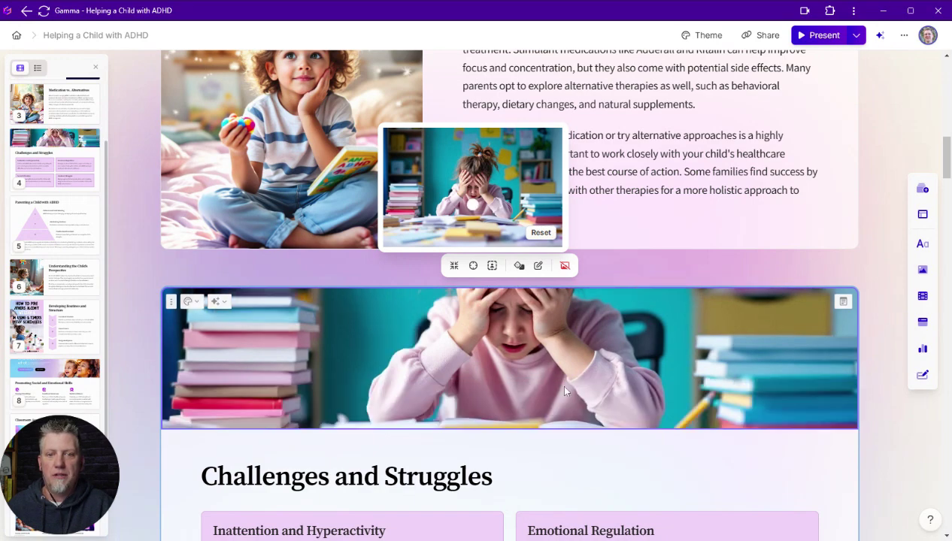
pyautogui.click(473, 266)
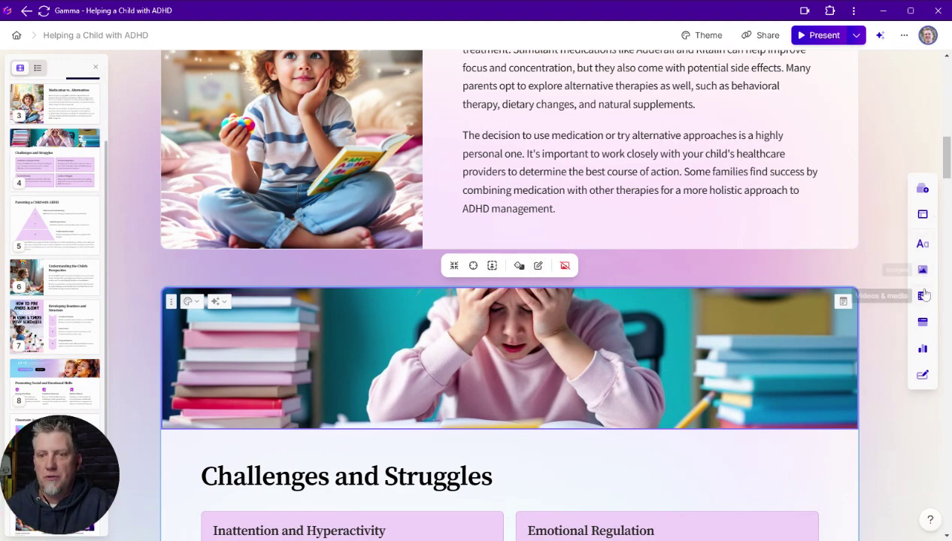
# - Examine the card styling options and the AI writing and layout options for the Challenges and Struggles card
pyautogui.click(197, 307)
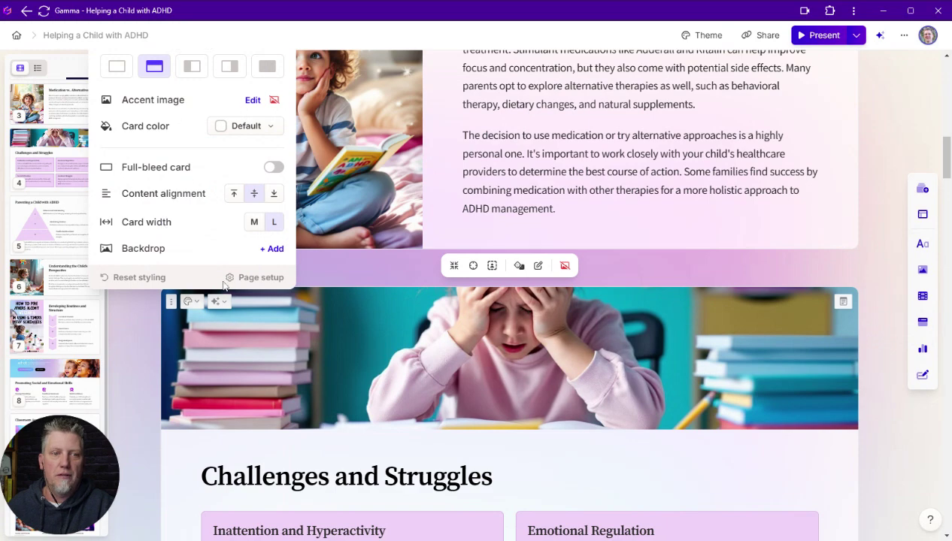
pyautogui.click(216, 300)
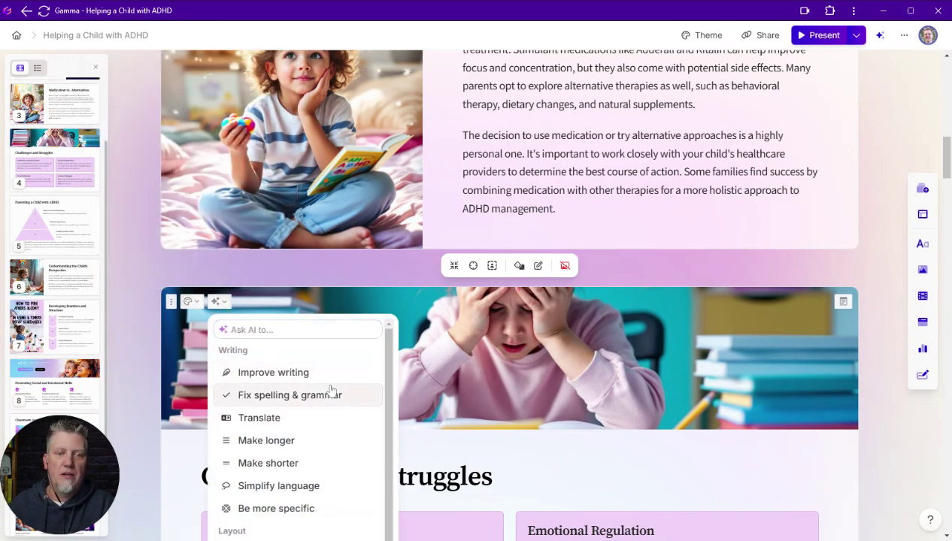
pyautogui.scroll(-1, 324, 428)
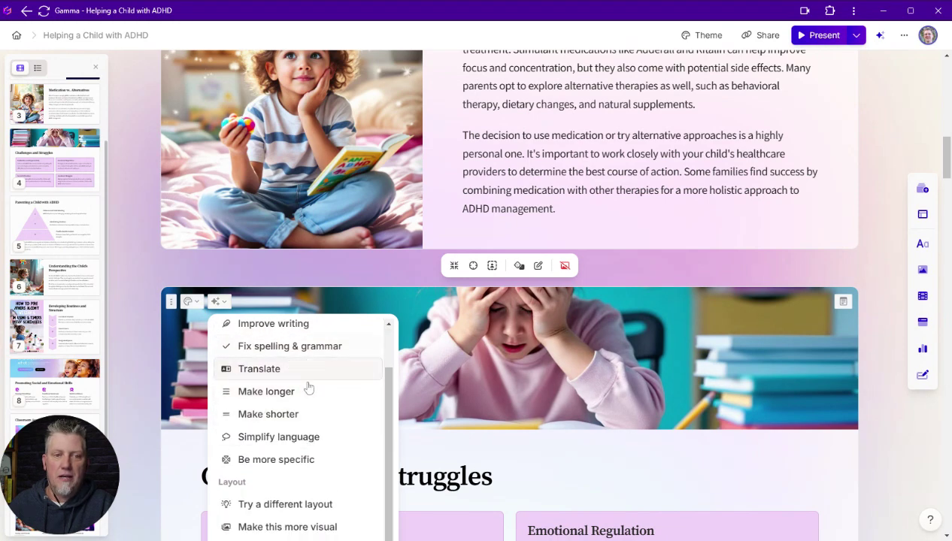